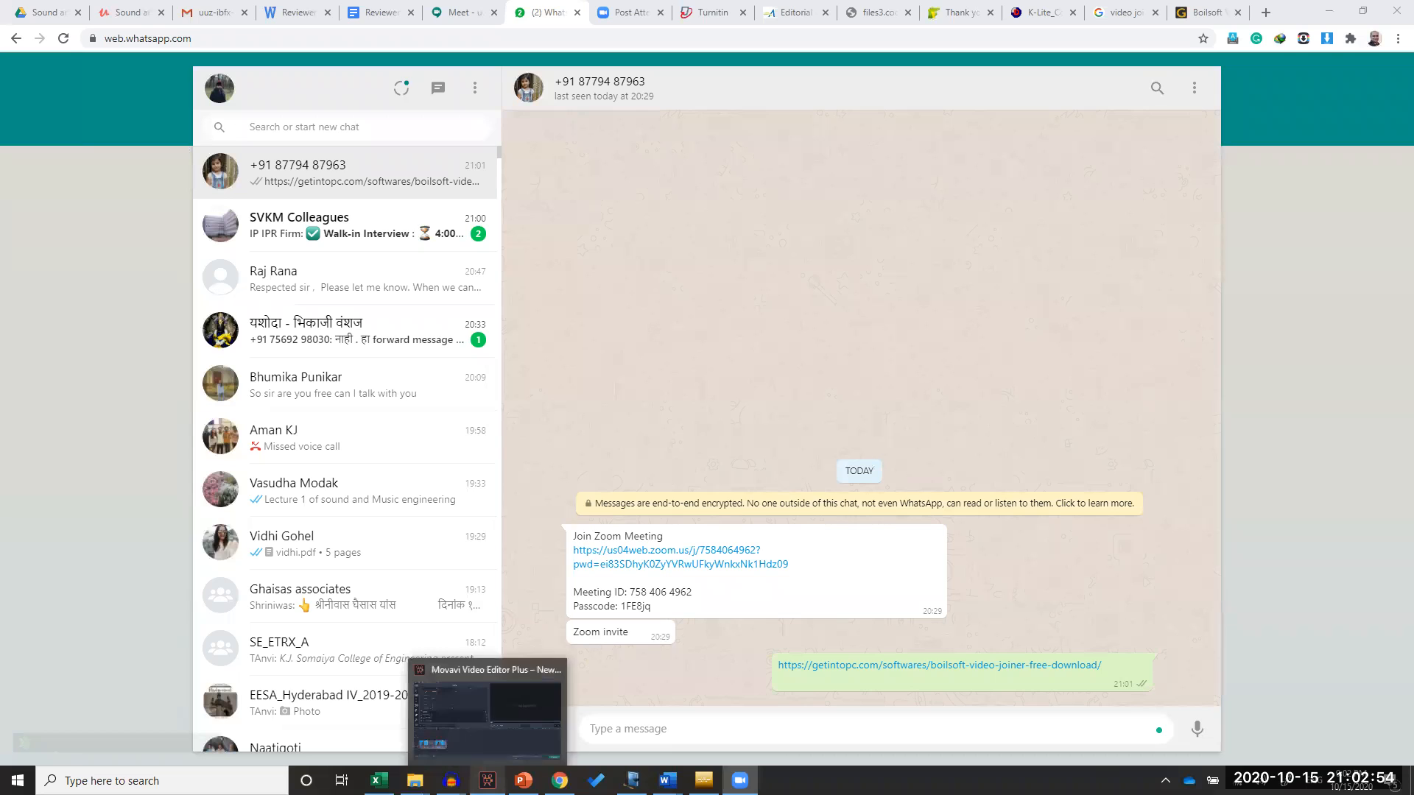
Switch to Movavi Video Editor Plus and close its Export dialog
{"action": "left_click", "coordinate": [543, 696]}
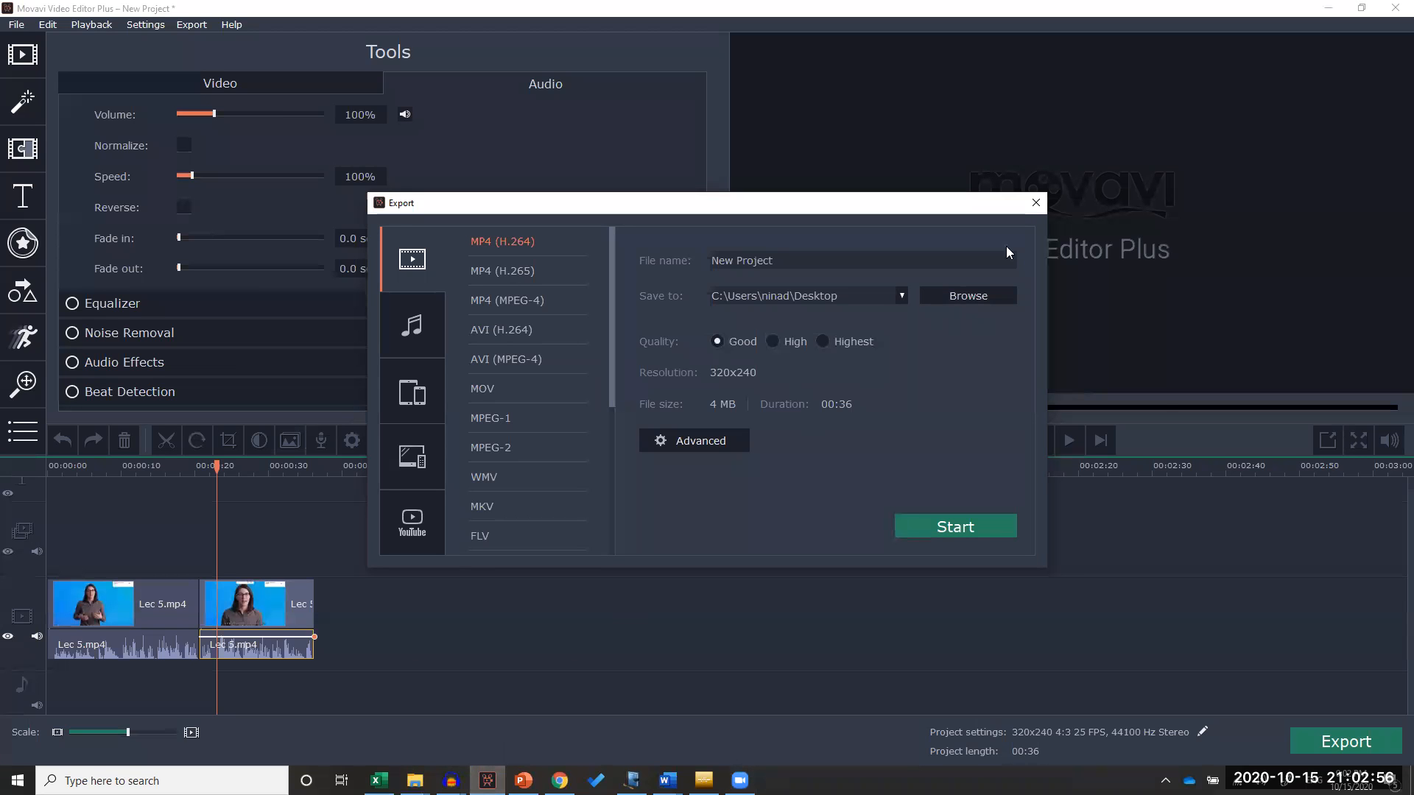
{"action": "left_click", "coordinate": [1035, 203]}
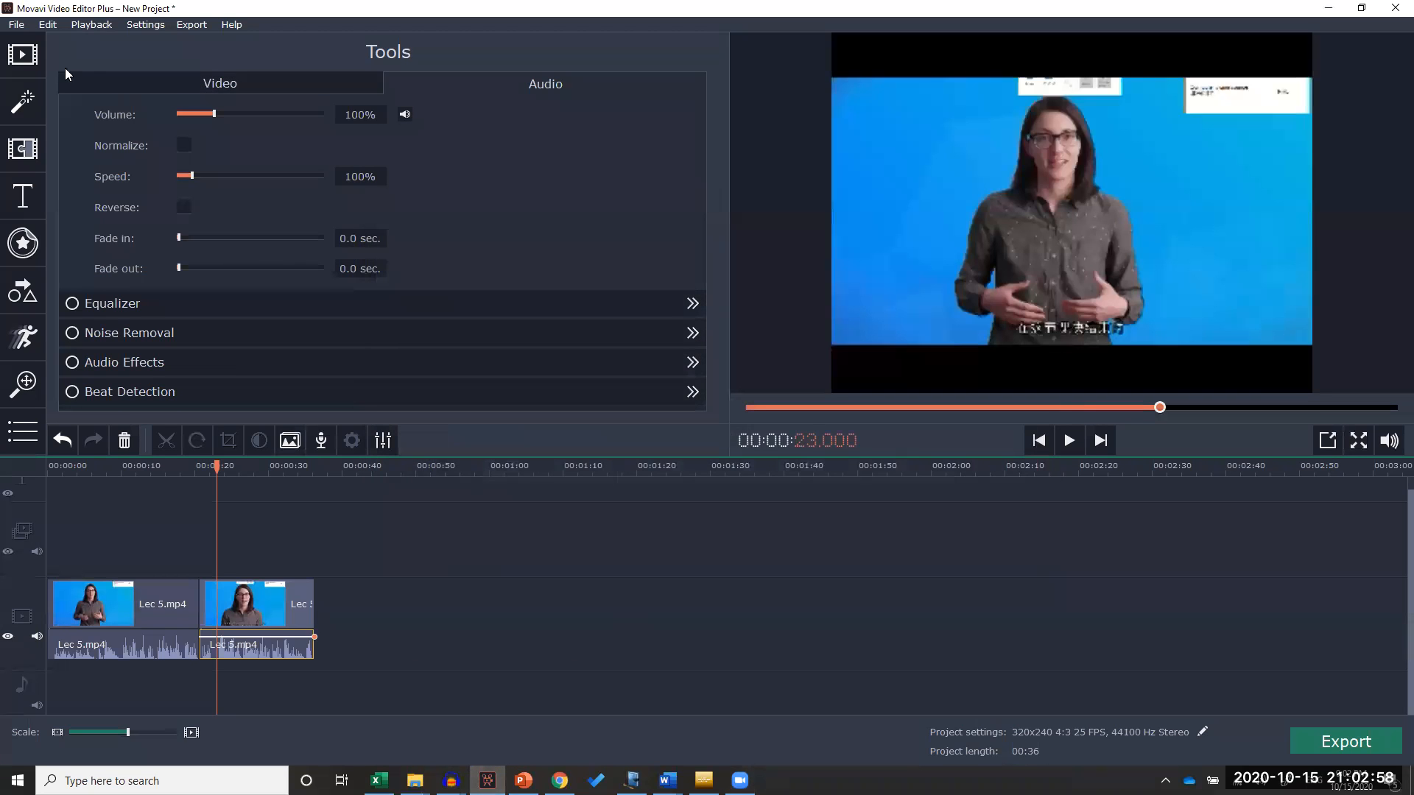
Import SME lecture 2 Audio Signal Basics.mp4 from the Desktop after the existing timeline clips
{"action": "left_click", "coordinate": [37, 66]}
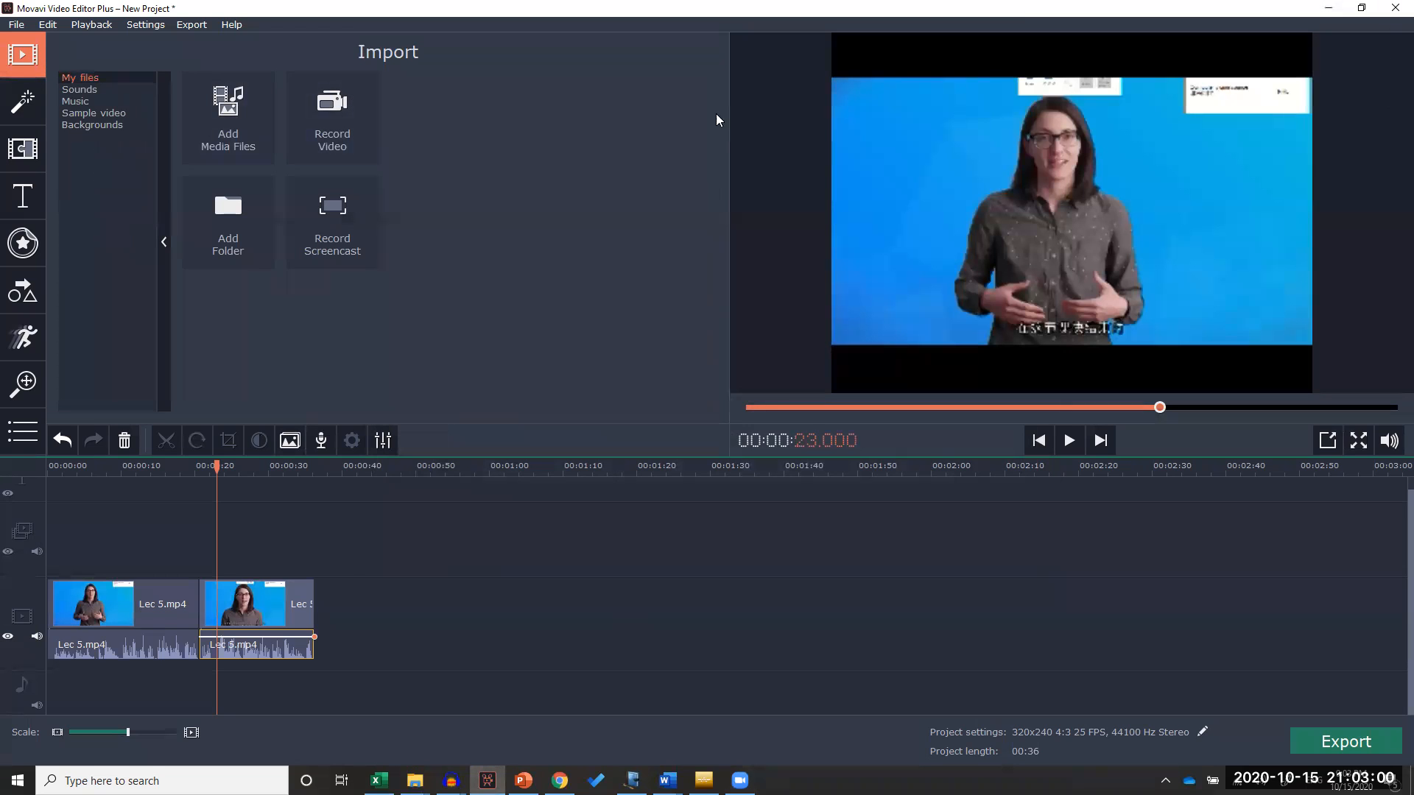
{"action": "left_click", "coordinate": [240, 112]}
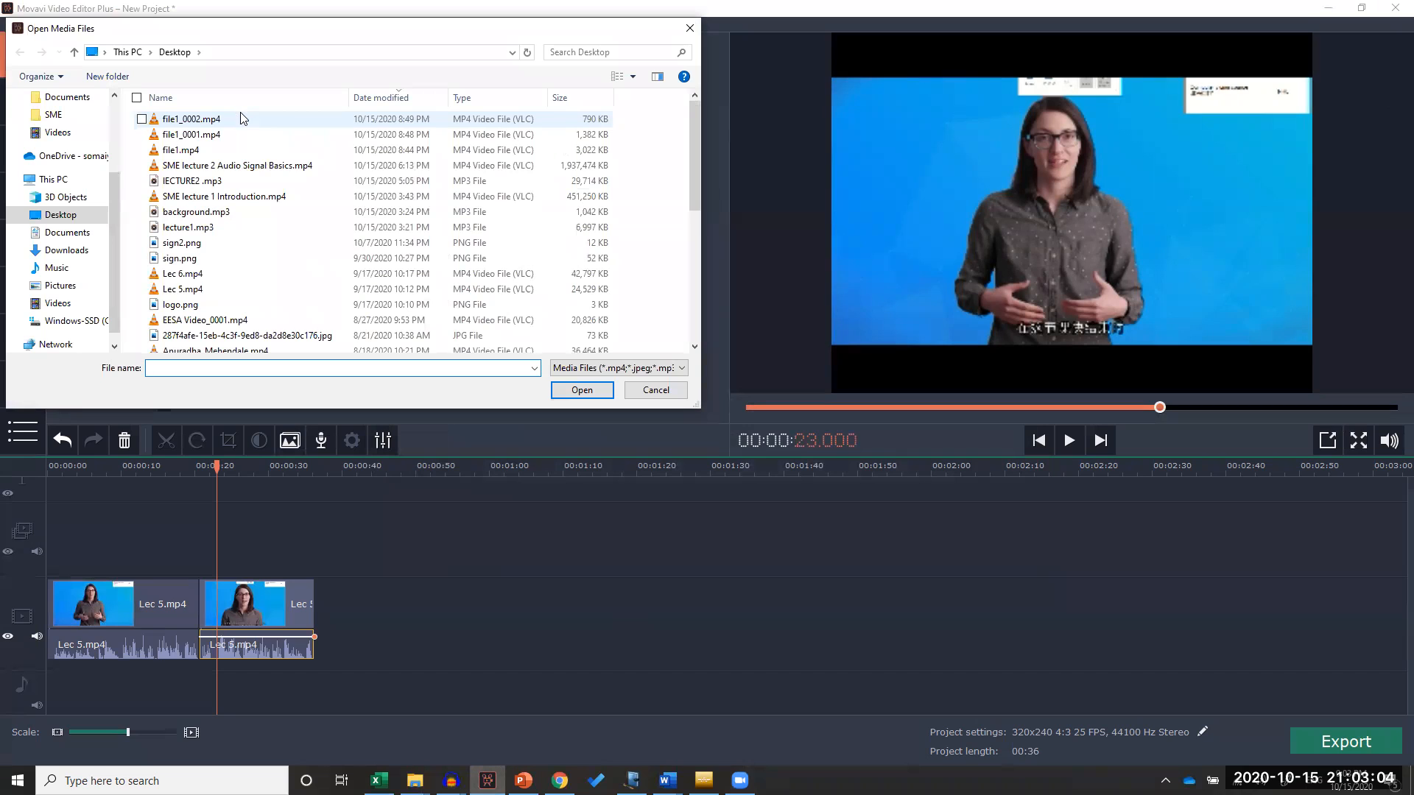
{"action": "left_click", "coordinate": [268, 167]}
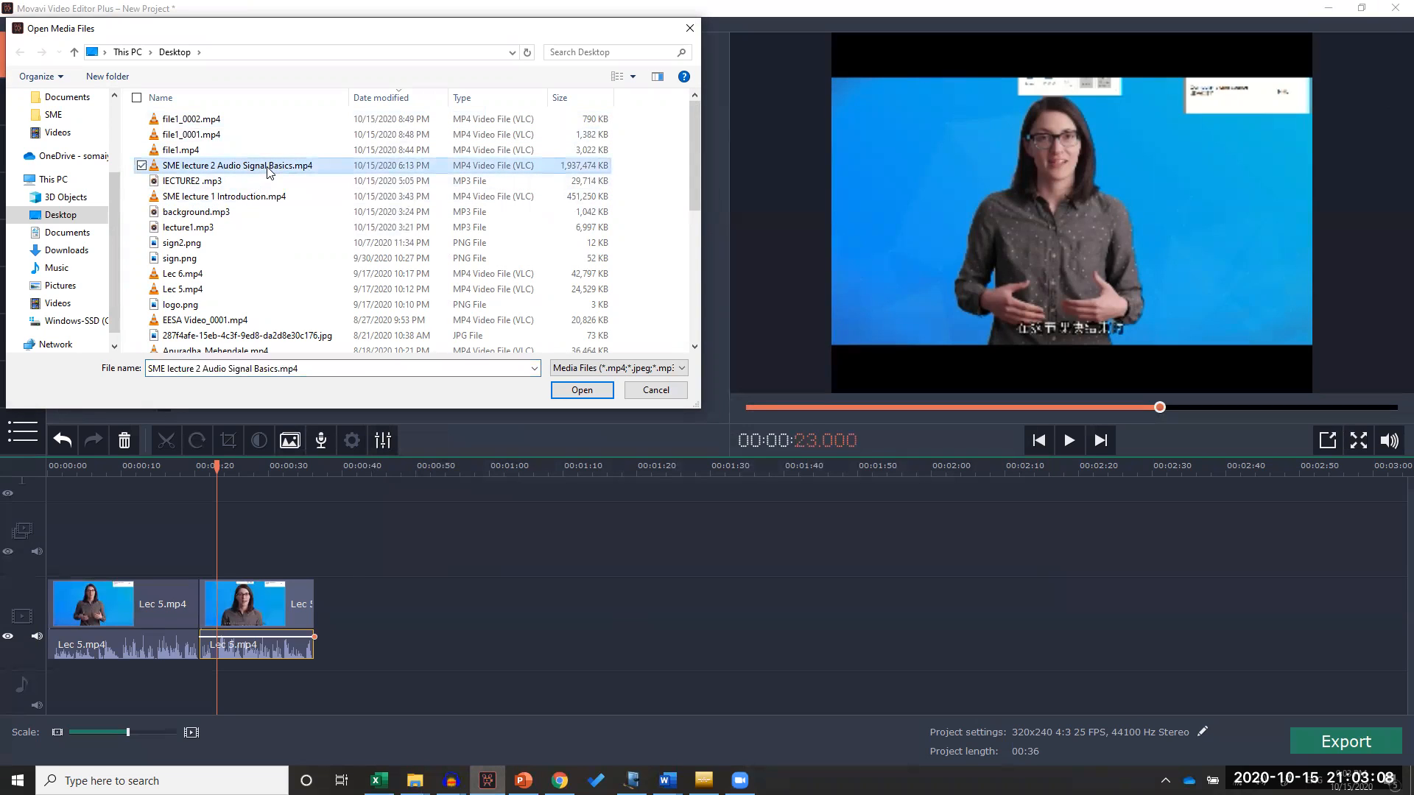
{"action": "double_click", "coordinate": [268, 169]}
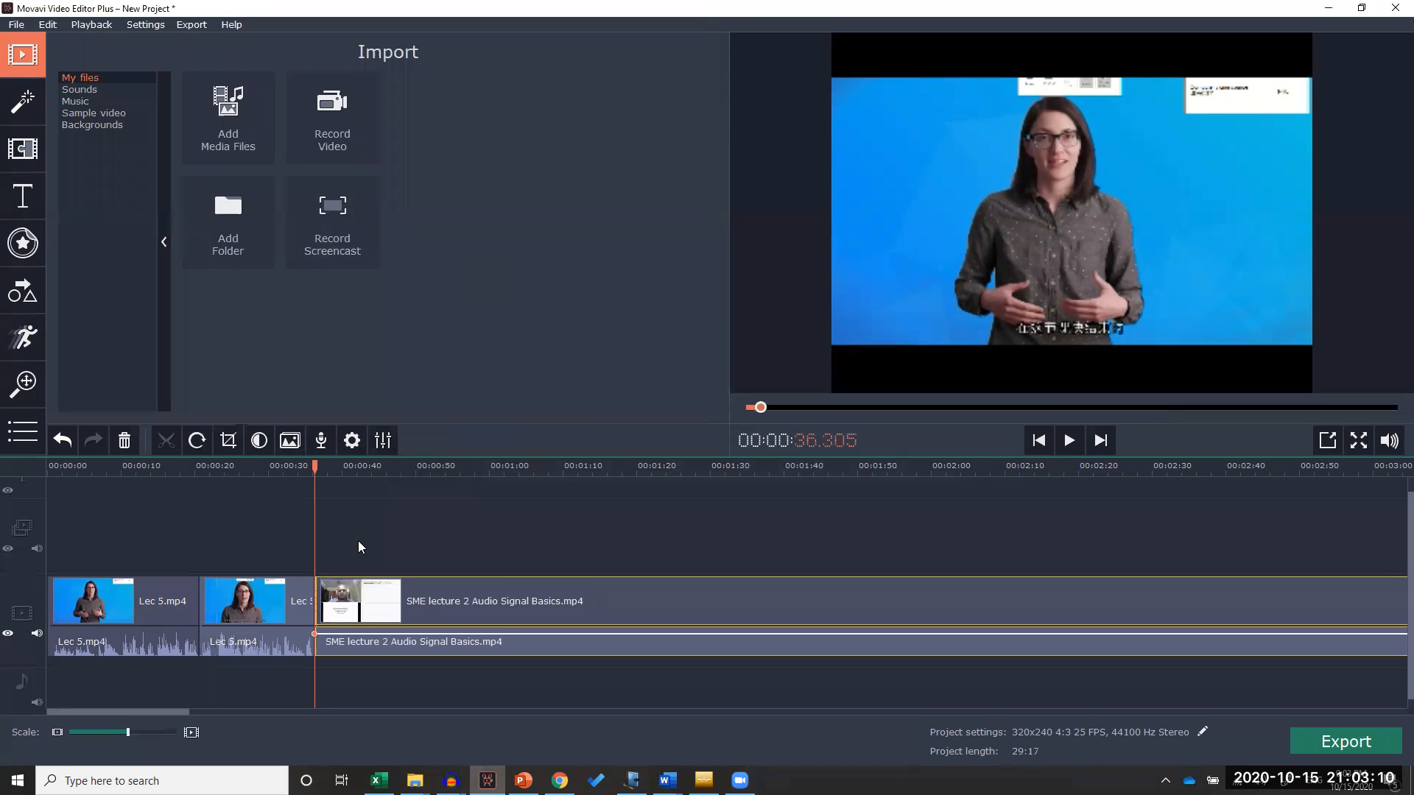
Delete both Lec 5.mp4 clips and the SME lecture 2 clip from the timeline
{"action": "left_click_drag", "start_coordinate": [295, 674], "coordinate": [109, 580]}
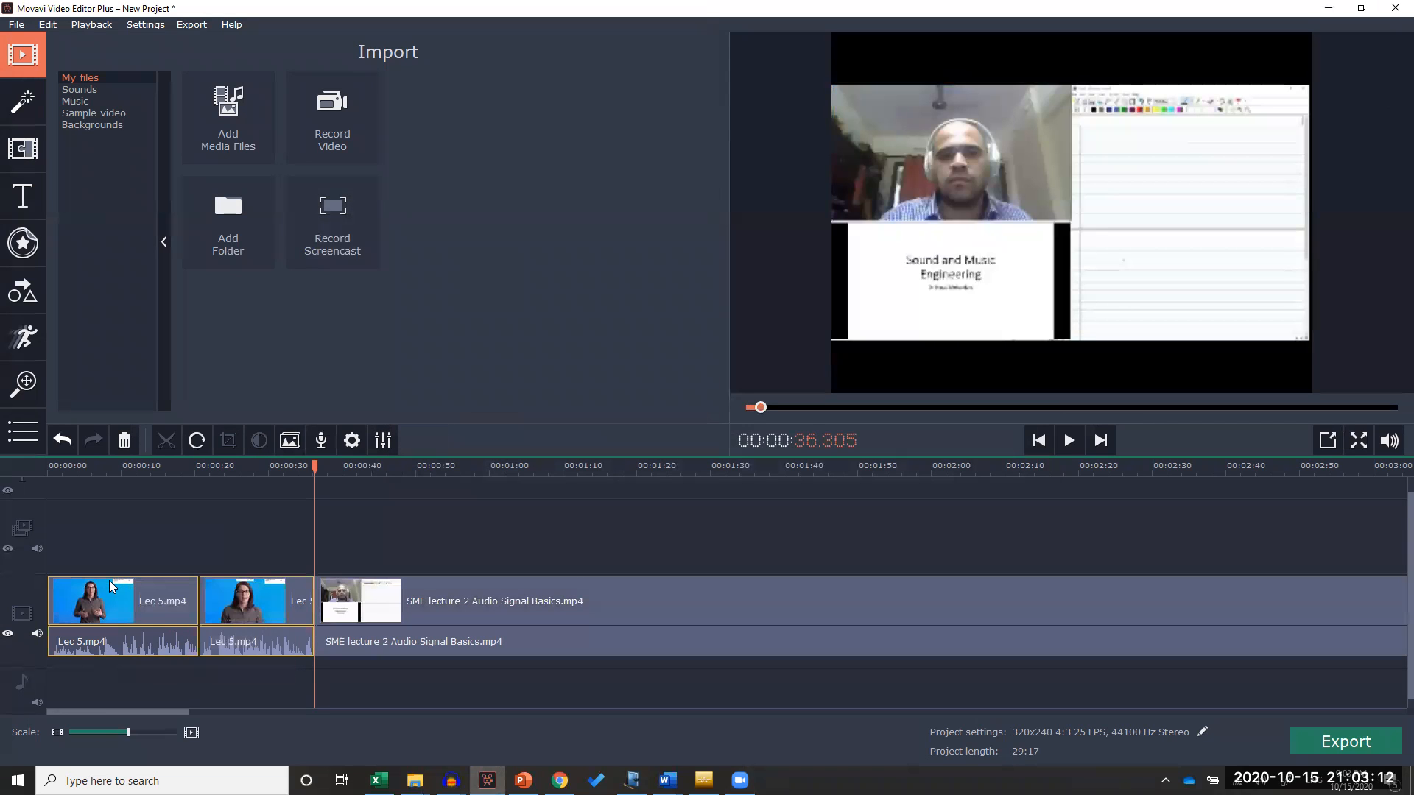
{"action": "key", "text": "Delete"}
{"action": "left_click", "coordinate": [518, 638]}
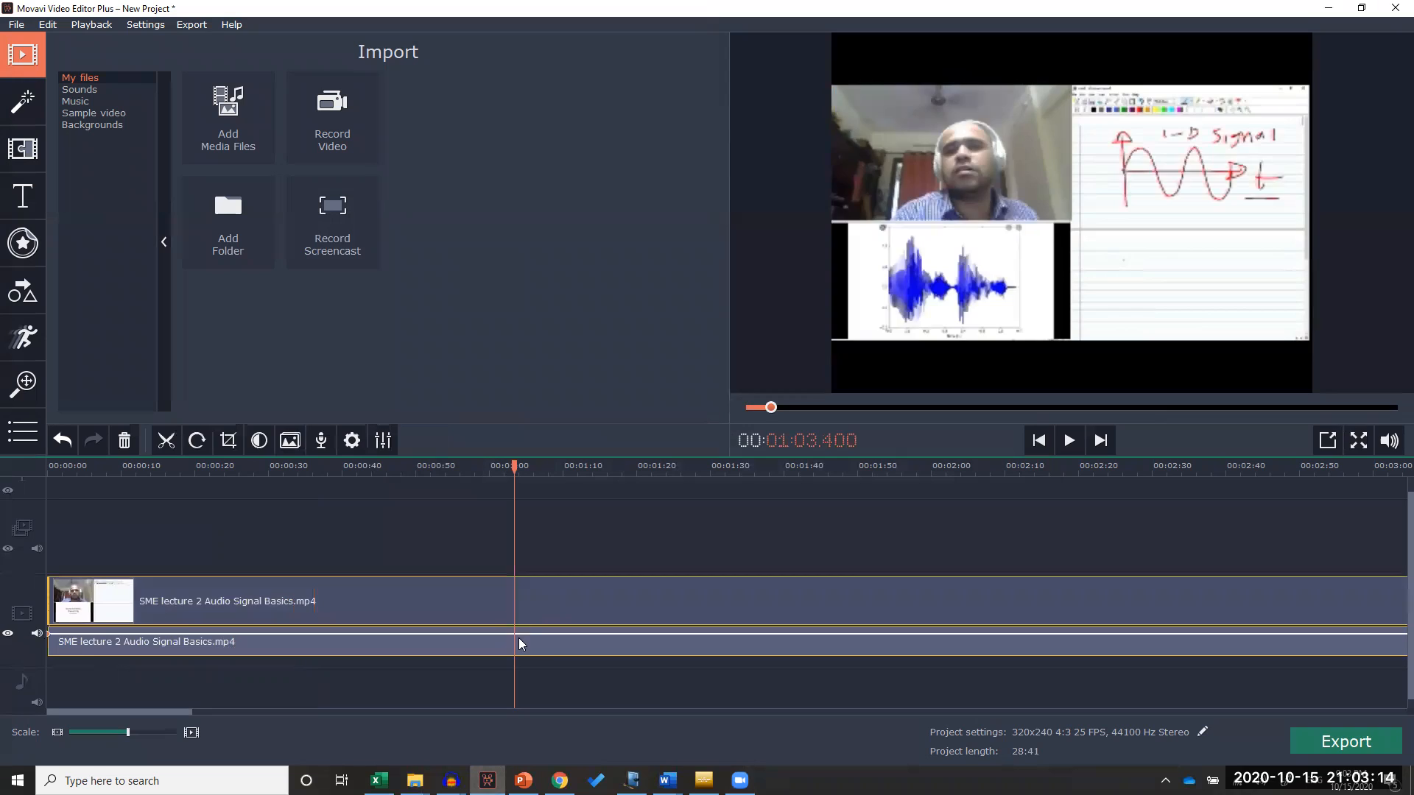
{"action": "key", "text": "Delete"}
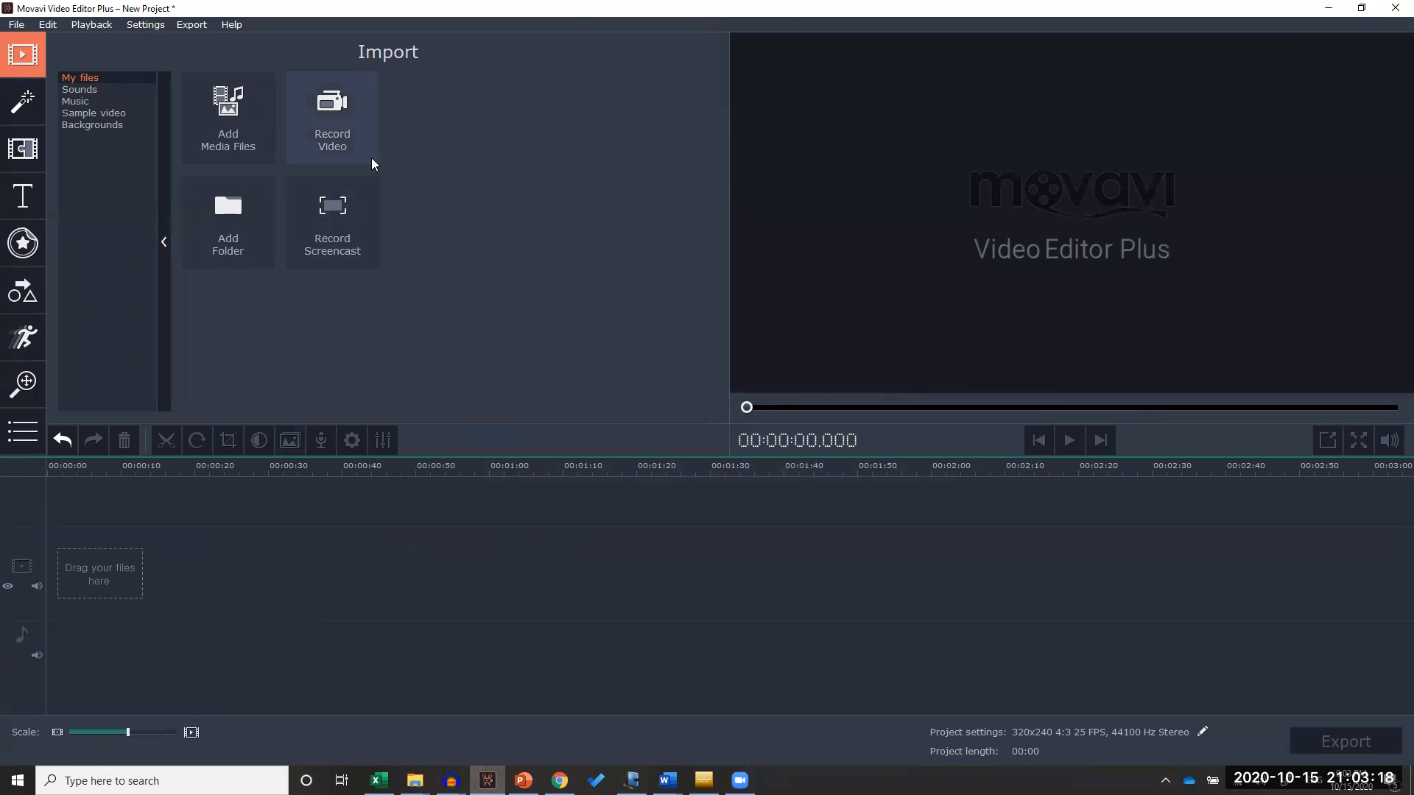
Add SME lecture 2 Audio Signal Basics.mp4 from the Desktop to the empty timeline
{"action": "left_click", "coordinate": [235, 130]}
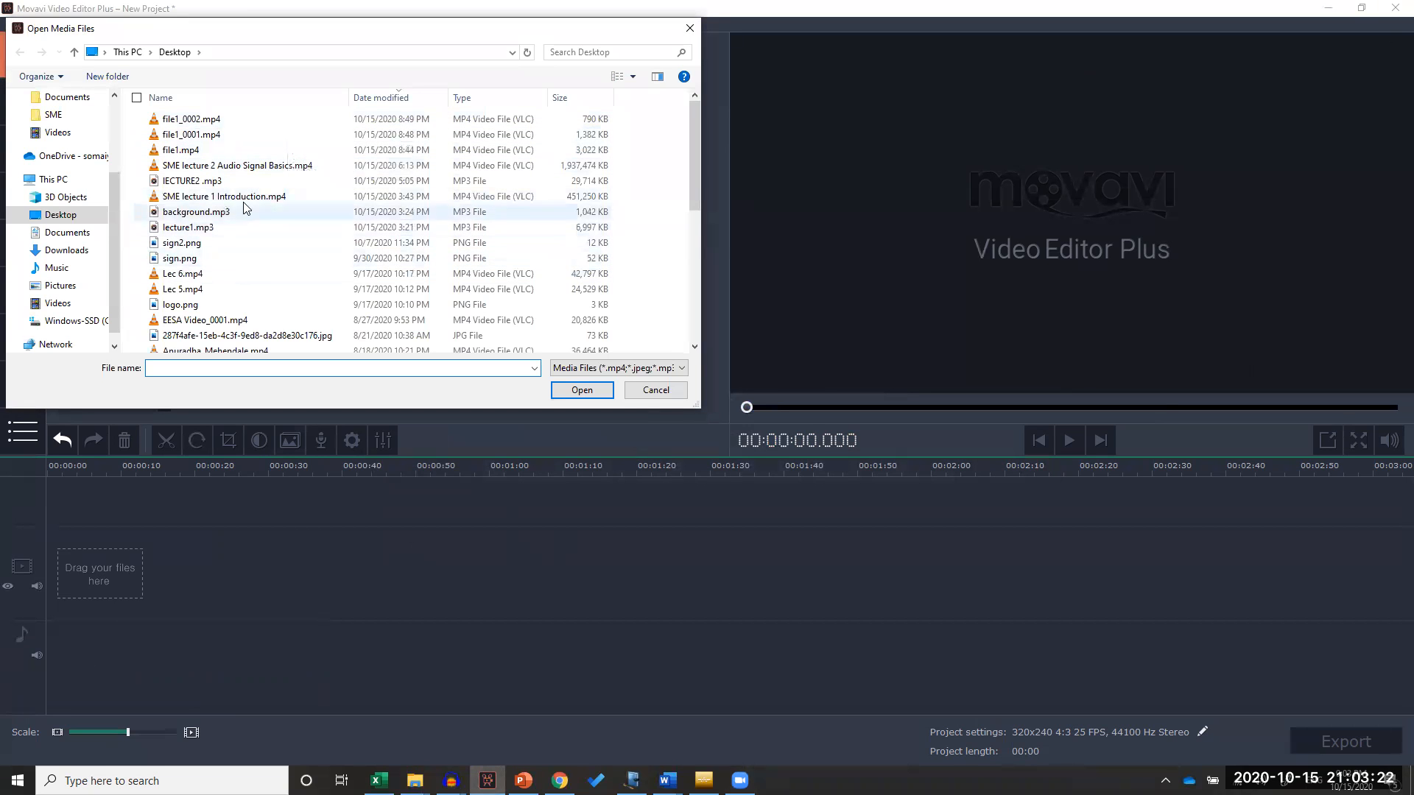
{"action": "double_click", "coordinate": [273, 166]}
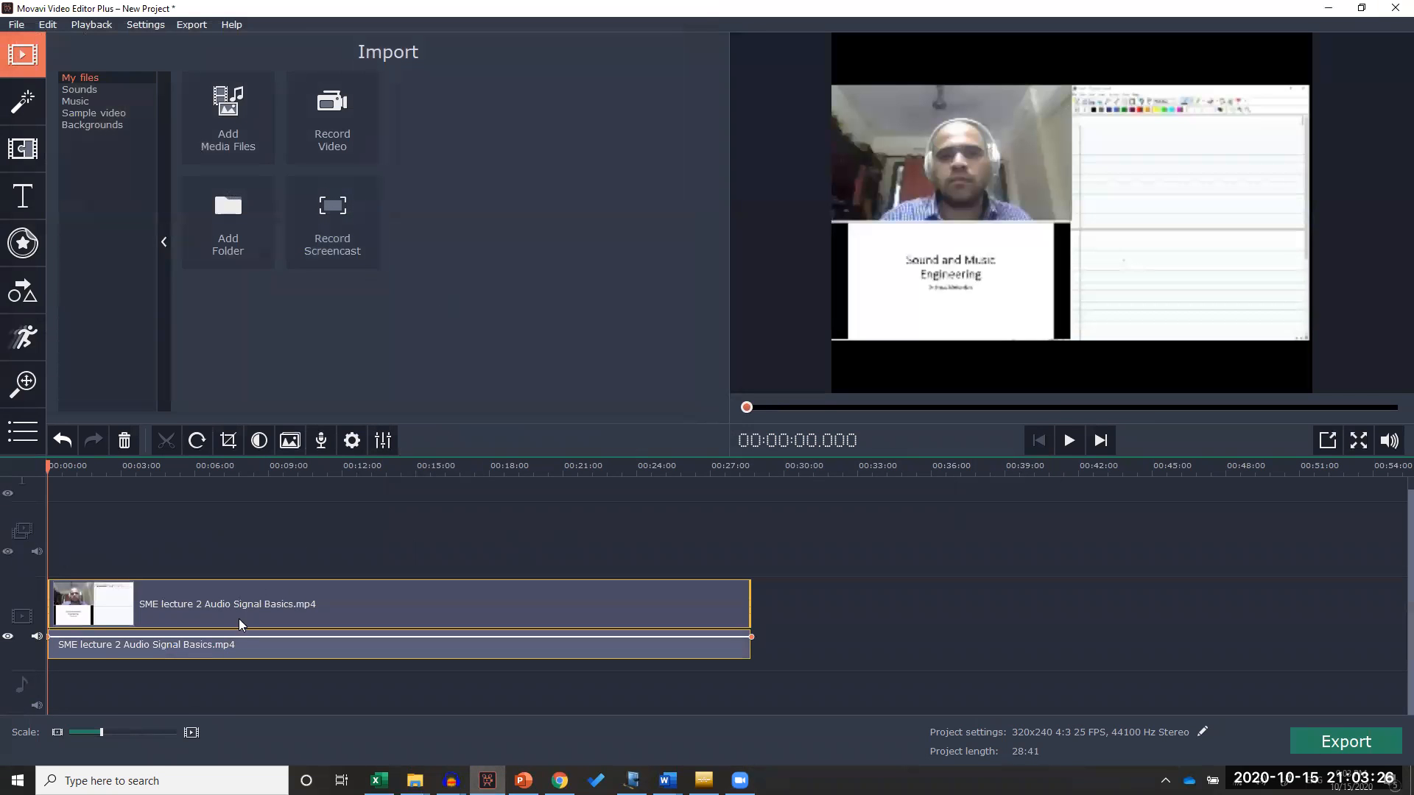
Split the lecture clip at about 1:34.7 and again at about 2:10.8
{"action": "left_click_drag", "start_coordinate": [748, 407], "coordinate": [784, 410]}
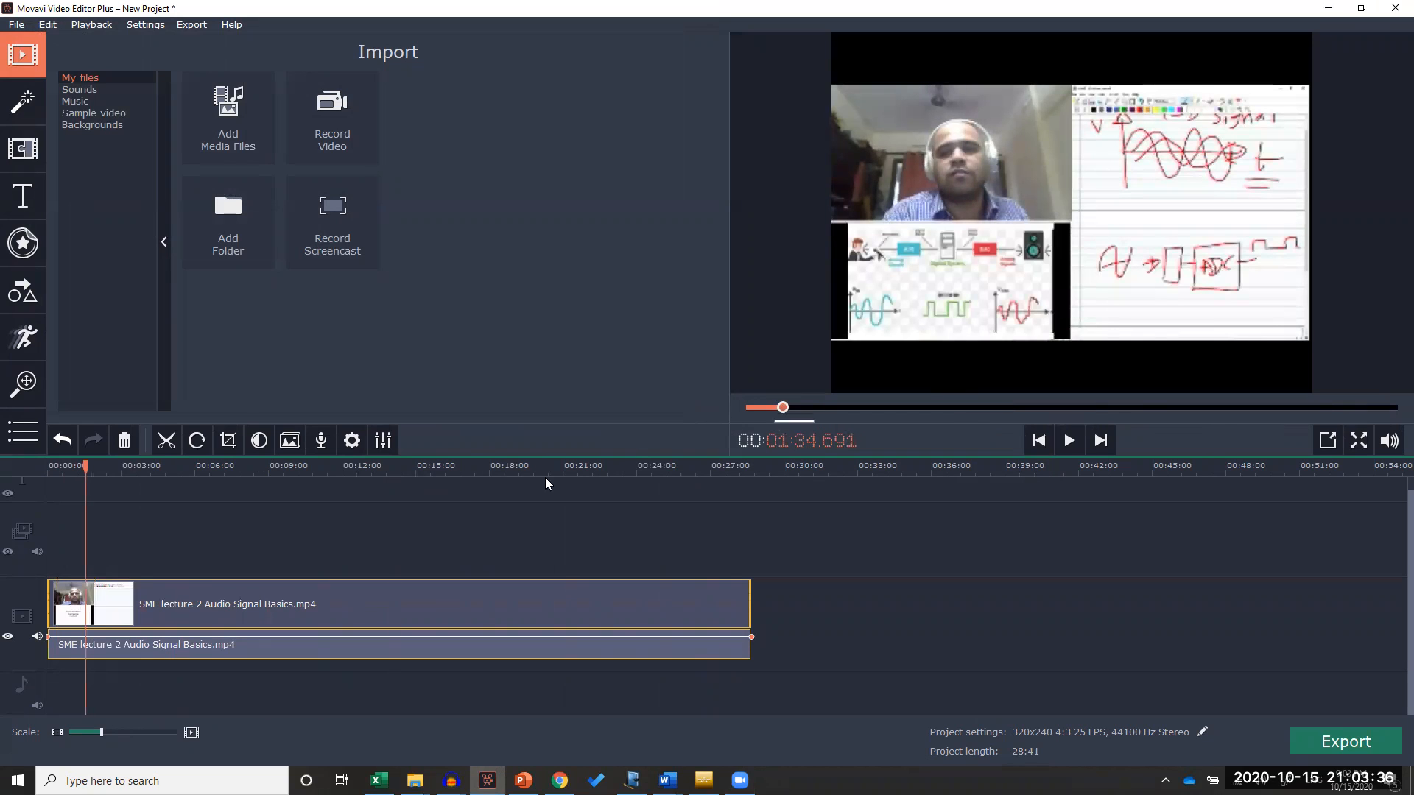
{"action": "left_click", "coordinate": [167, 440]}
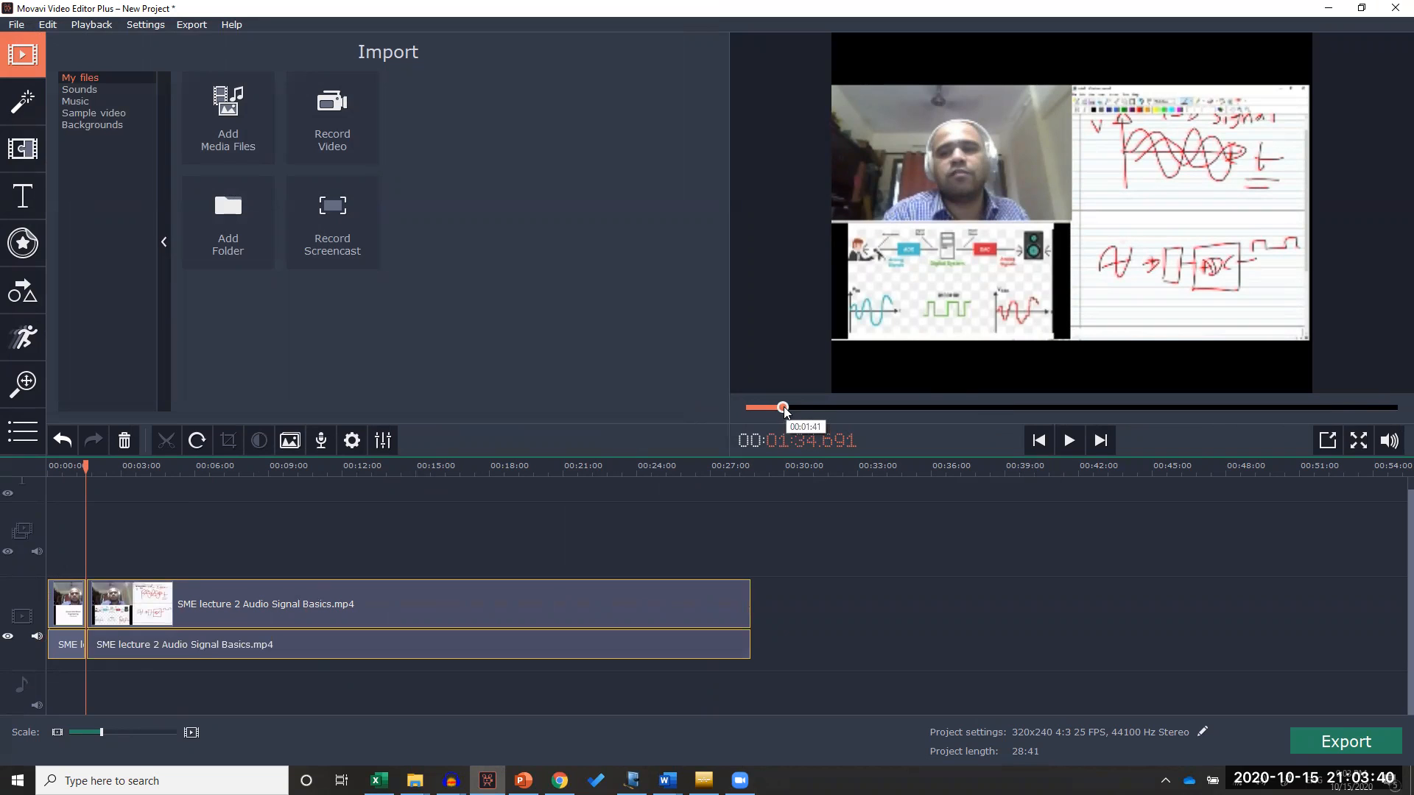
{"action": "left_click_drag", "start_coordinate": [783, 408], "coordinate": [797, 407]}
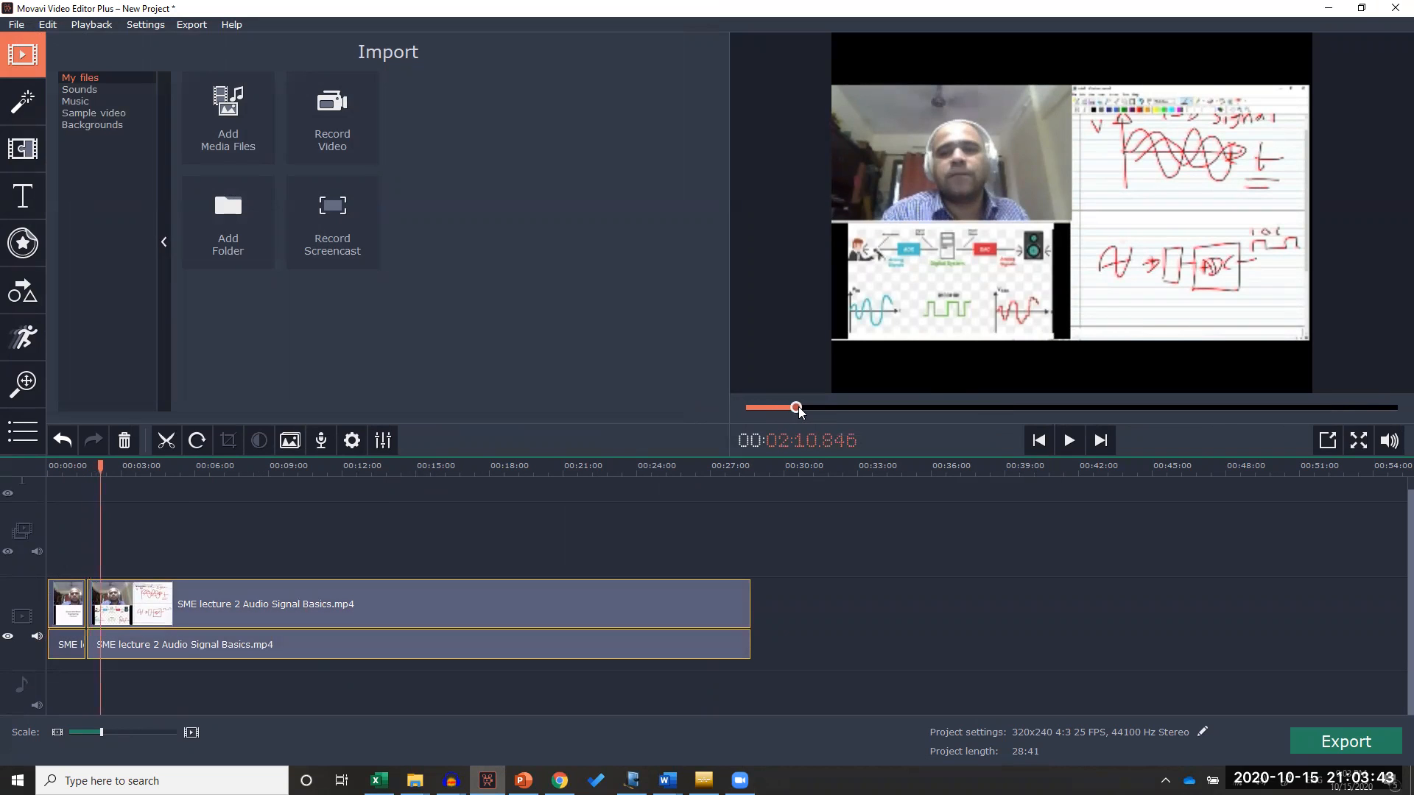
{"action": "left_click", "coordinate": [165, 443]}
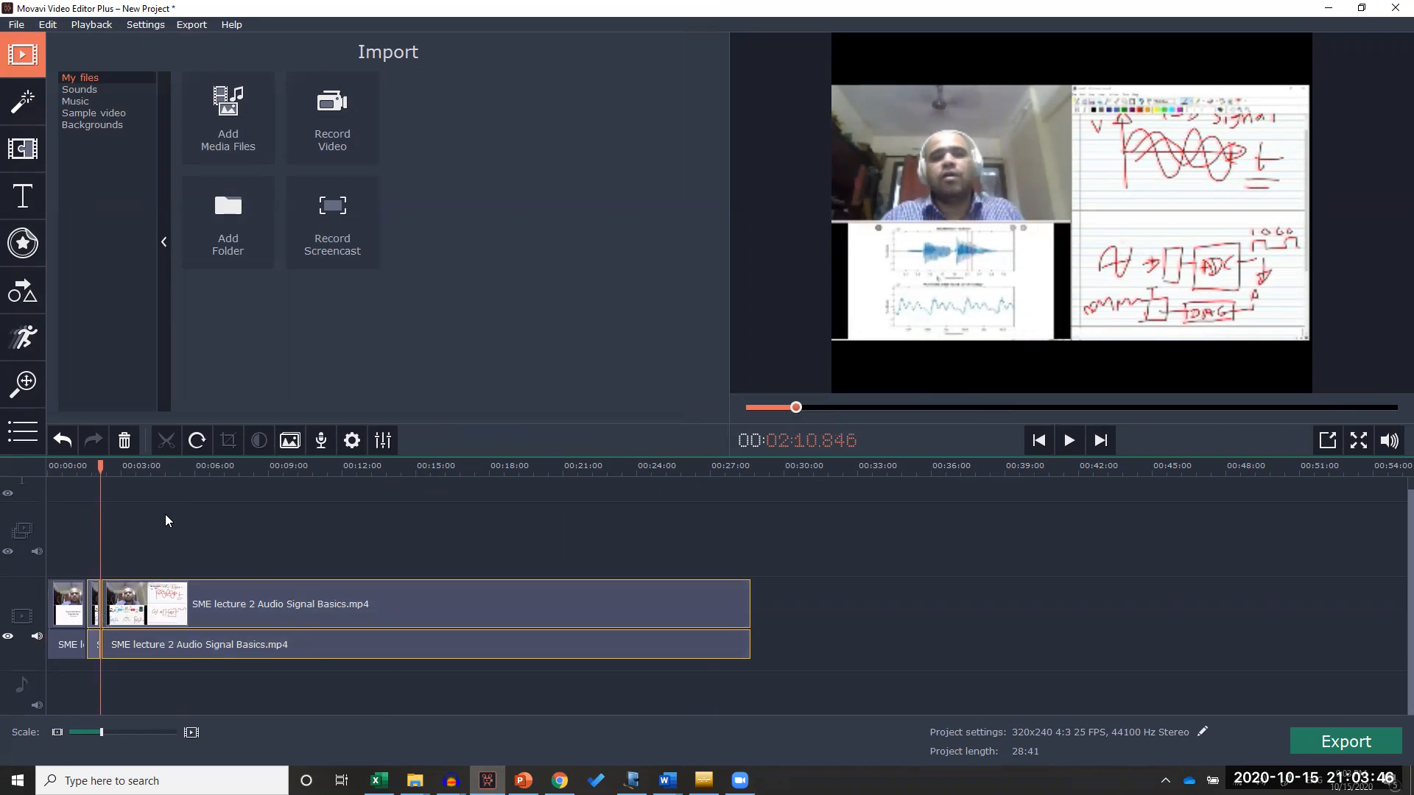
Try deleting the short segment between the two splits, and undo the deletion
{"action": "left_click", "coordinate": [94, 600]}
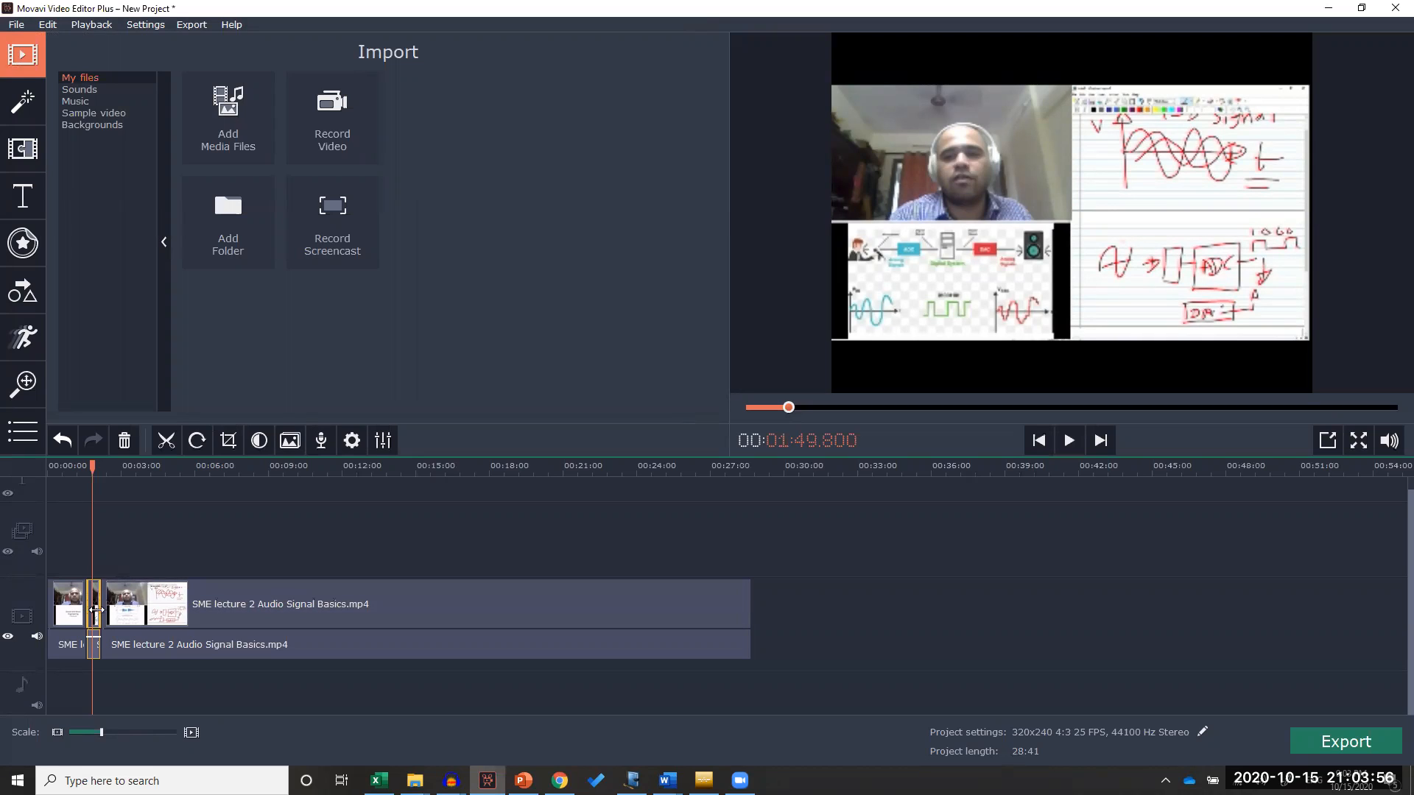
{"action": "key", "text": "Delete"}
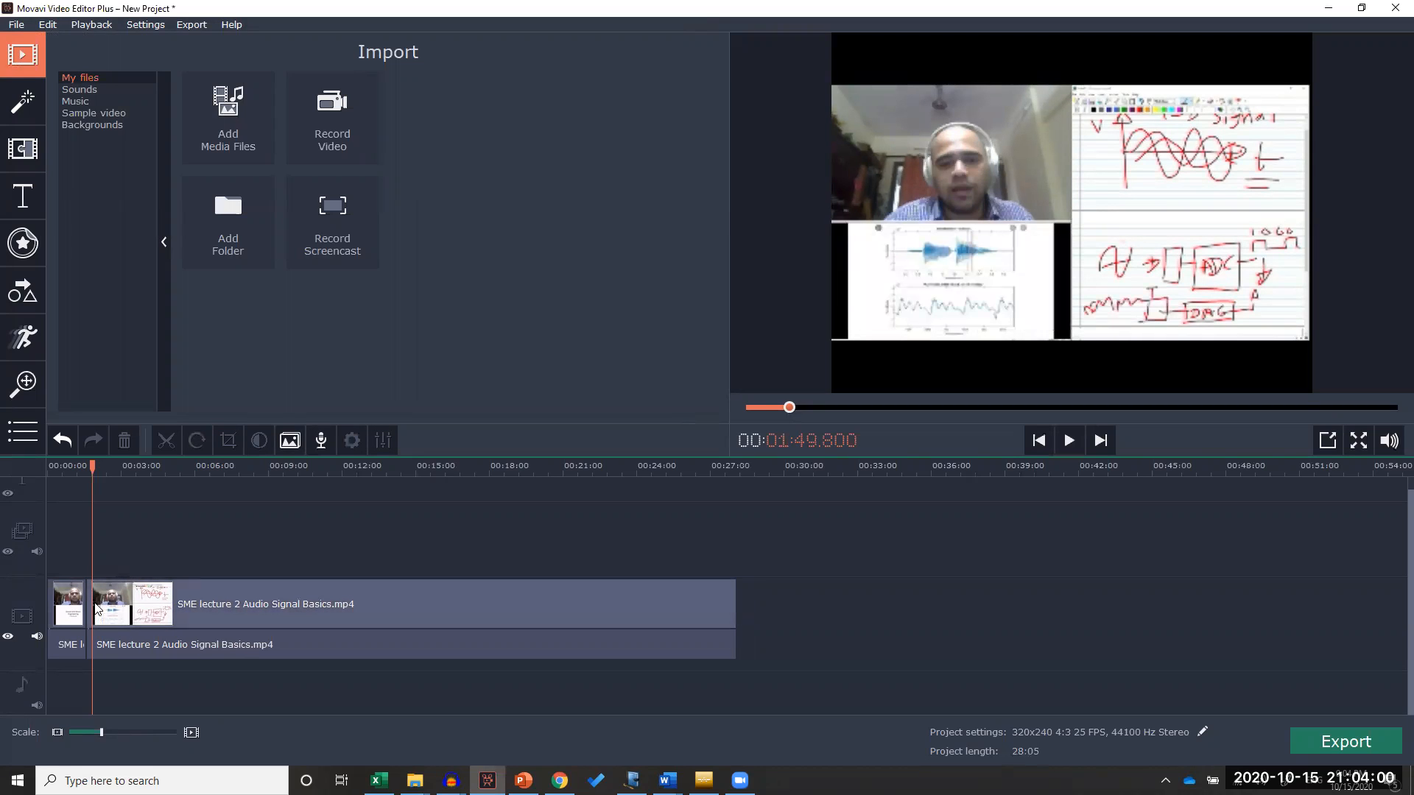
{"action": "left_click_drag", "start_coordinate": [89, 467], "coordinate": [85, 475]}
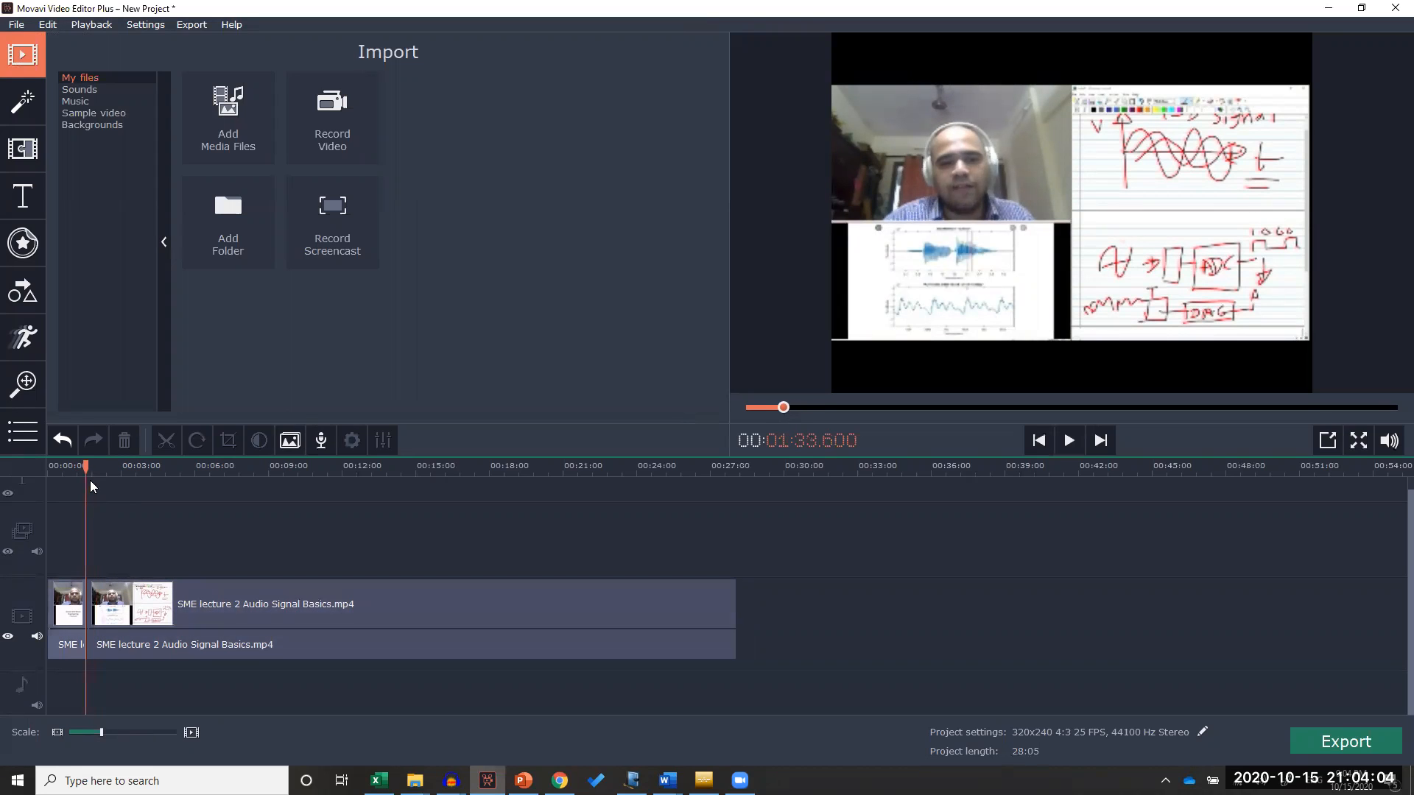
{"action": "key", "text": "ctrl+z"}
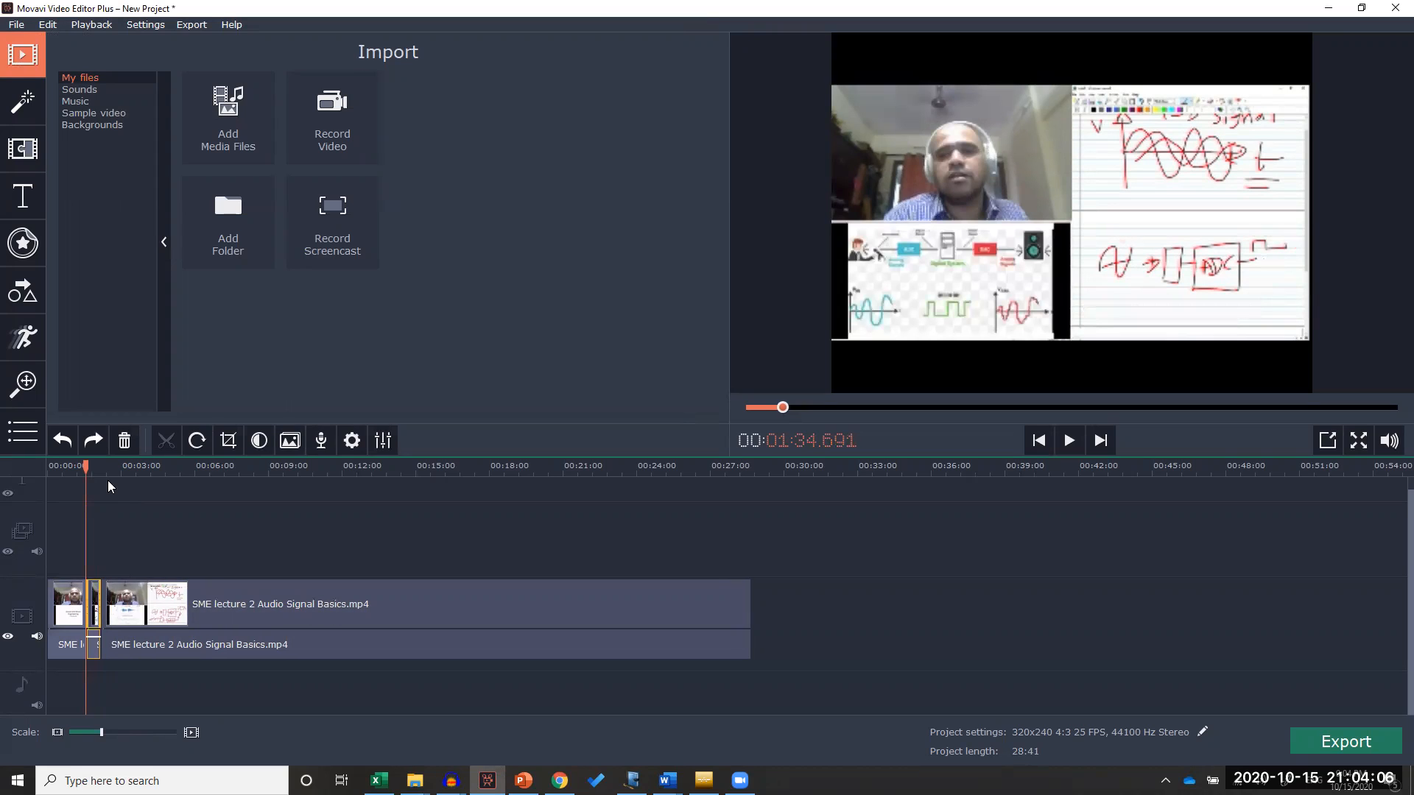
Play back the footage from about 1:19 across the first split and check the short segment up to about 2:14
{"action": "left_click", "coordinate": [83, 467]}
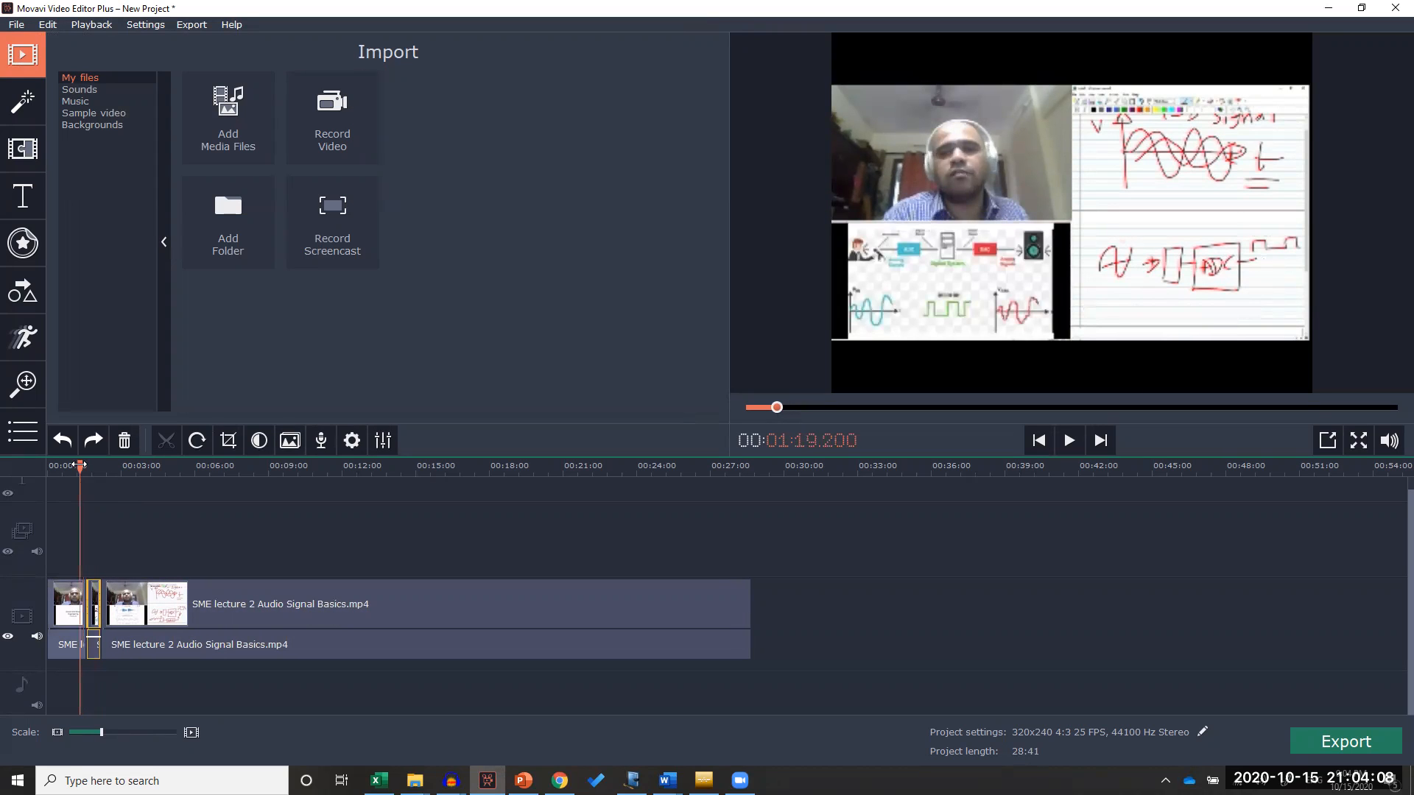
{"action": "left_click", "coordinate": [83, 467]}
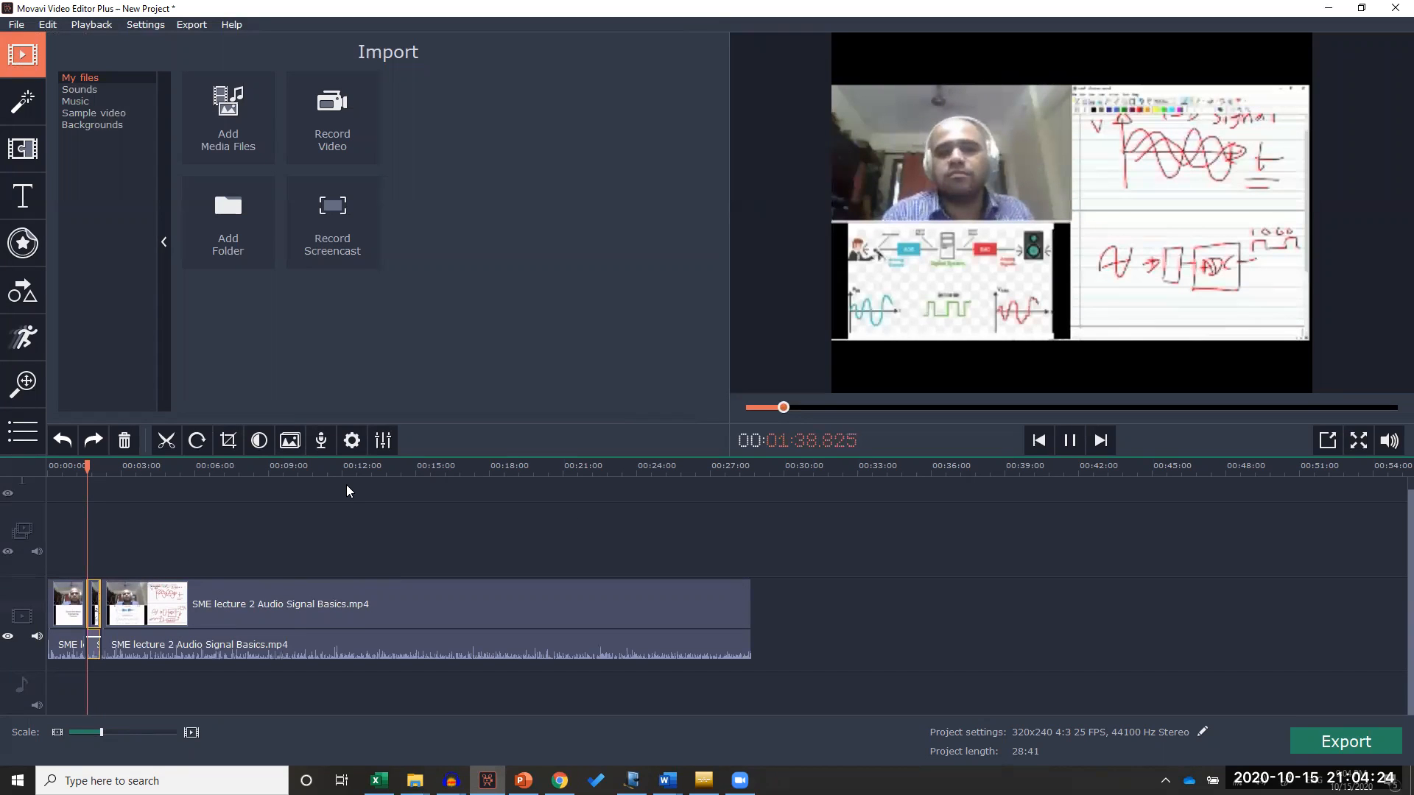
{"action": "left_click", "coordinate": [1067, 450]}
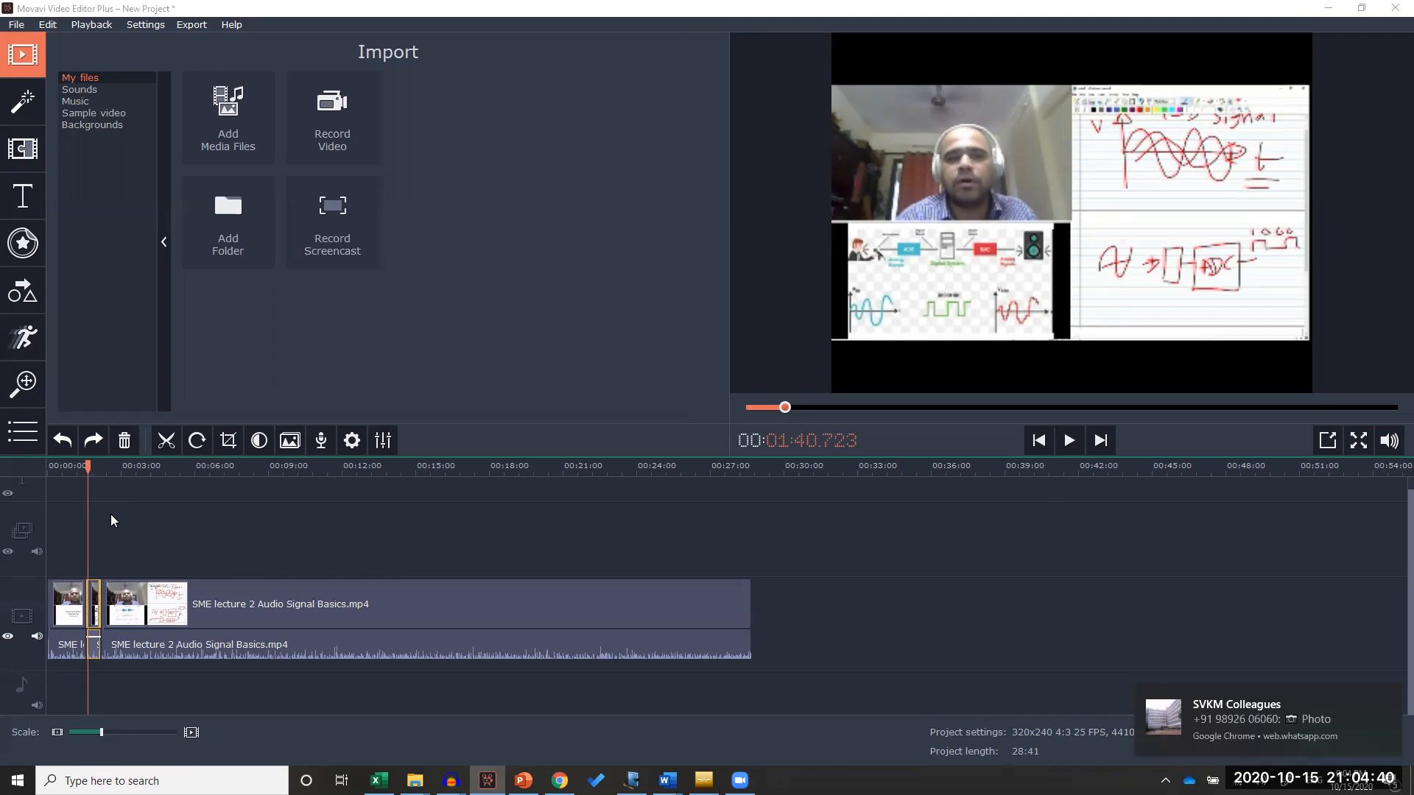
{"action": "left_click_drag", "start_coordinate": [86, 466], "coordinate": [82, 466]}
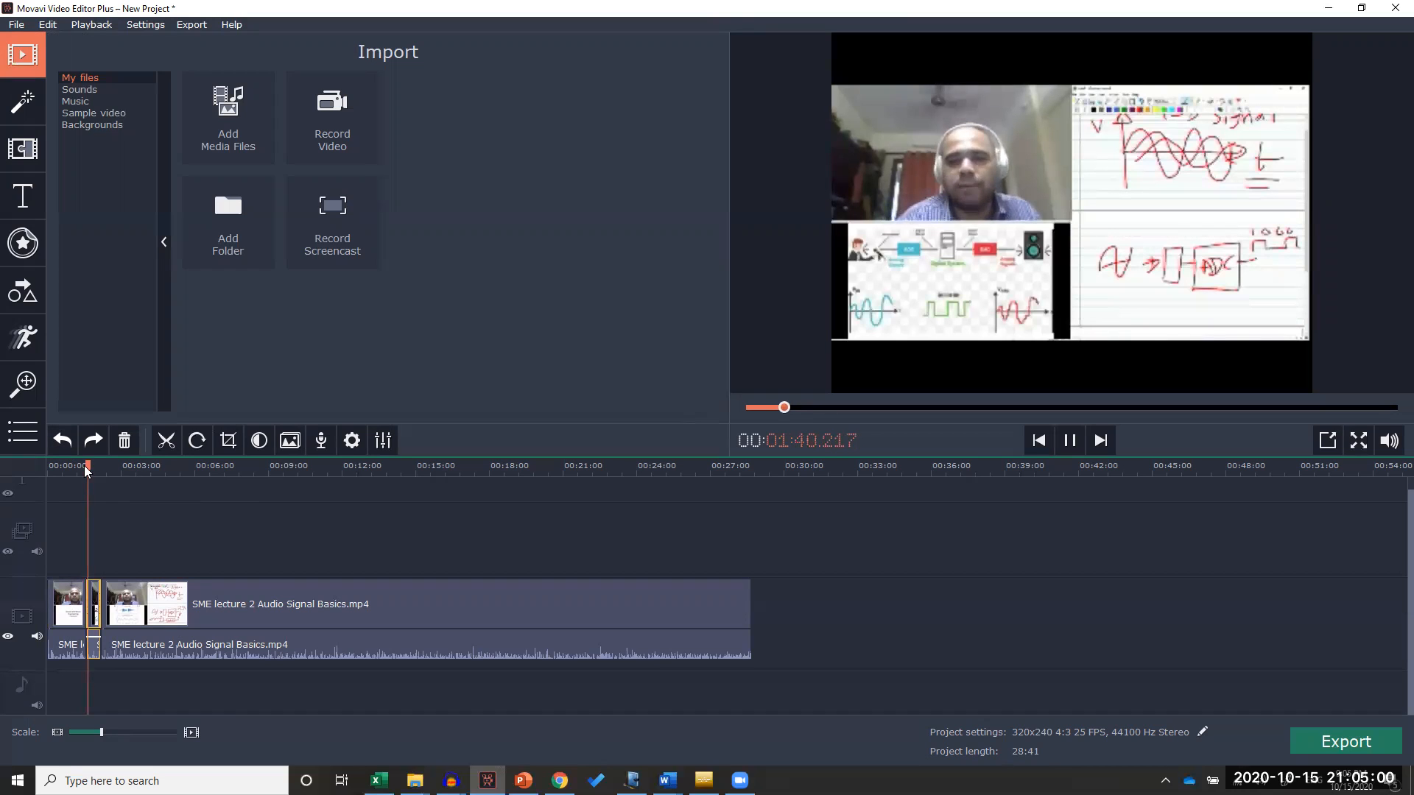
{"action": "left_click_drag", "start_coordinate": [88, 465], "coordinate": [96, 465]}
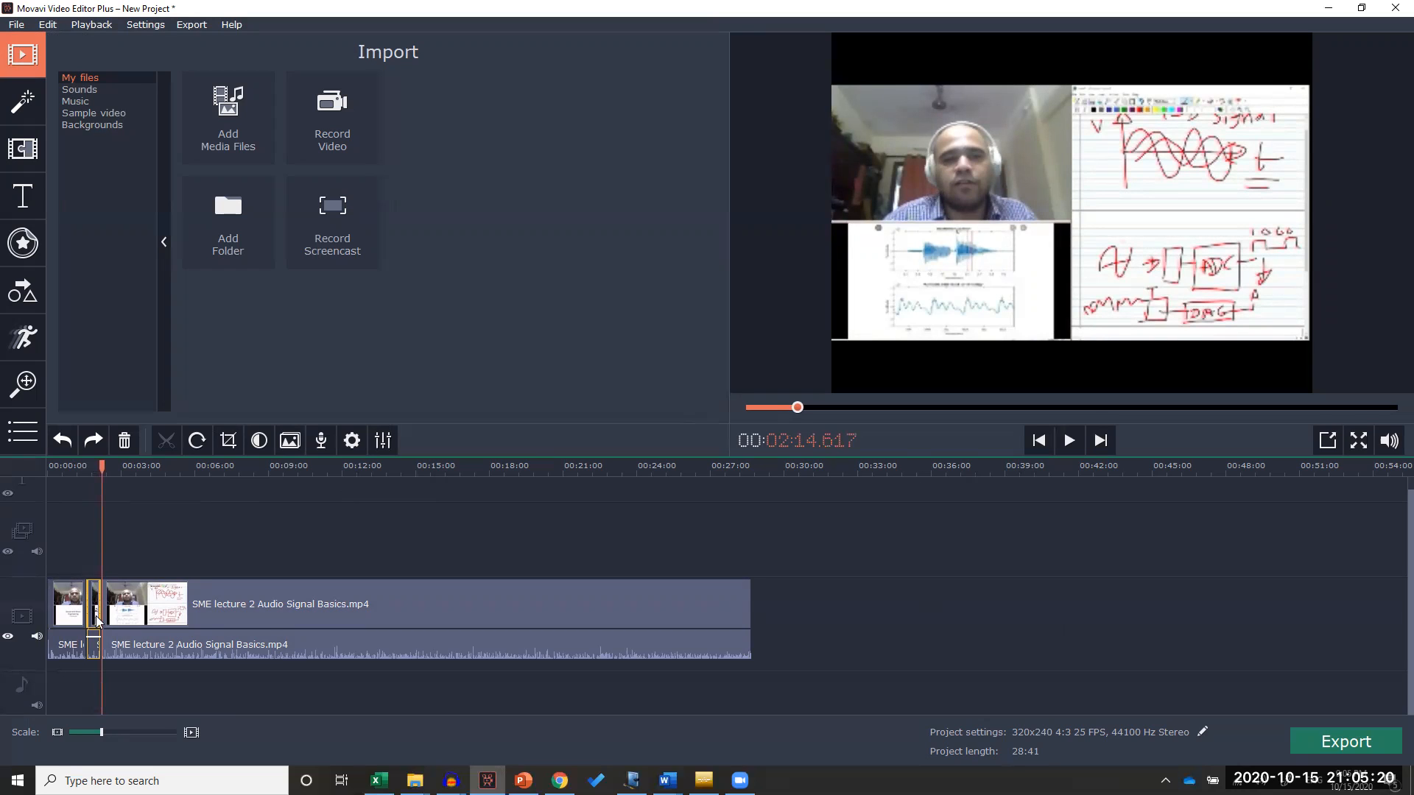
Delete the short segment between the splits and play back the resulting join from about 1:24
{"action": "key", "text": "Delete"}
{"action": "left_click", "coordinate": [78, 591]}
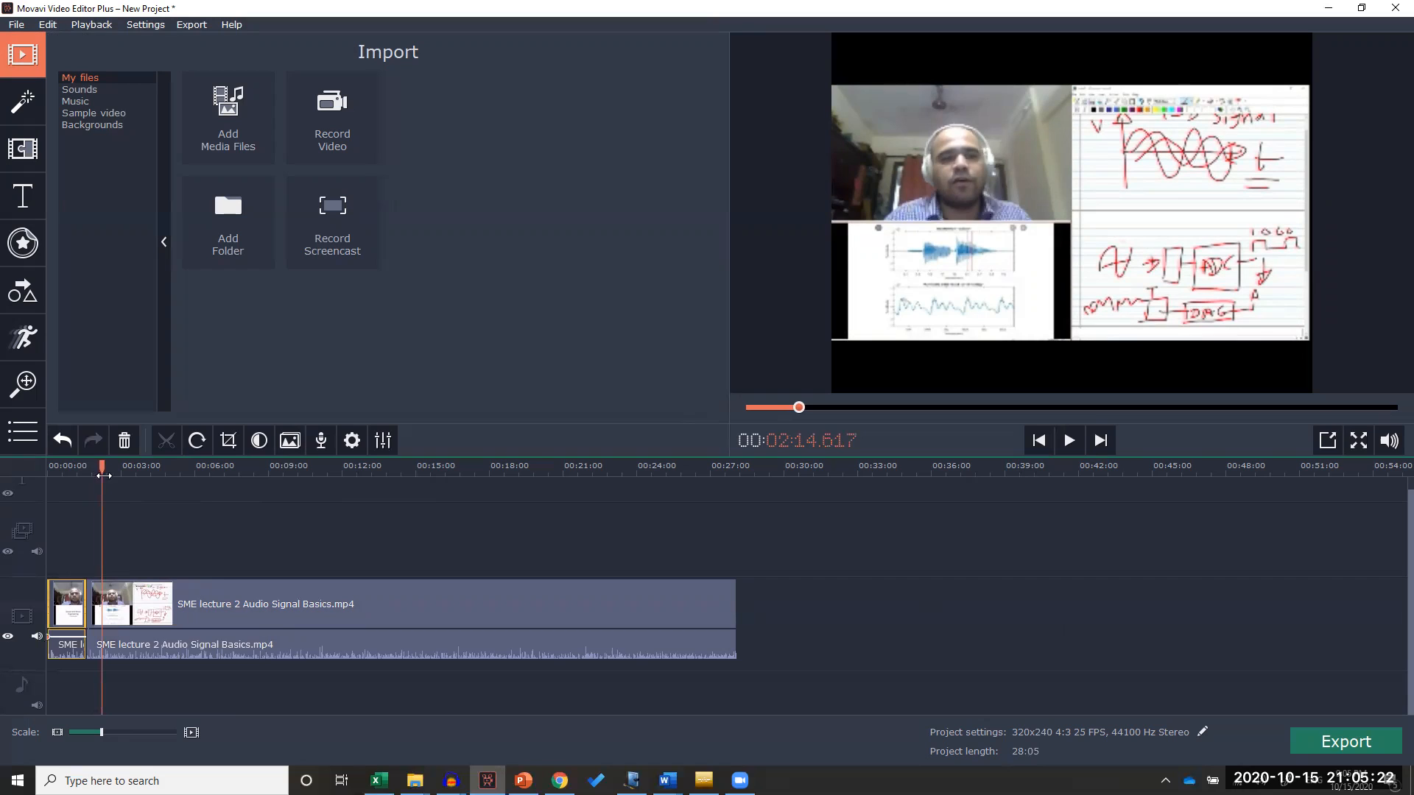
{"action": "left_click_drag", "start_coordinate": [102, 469], "coordinate": [82, 471]}
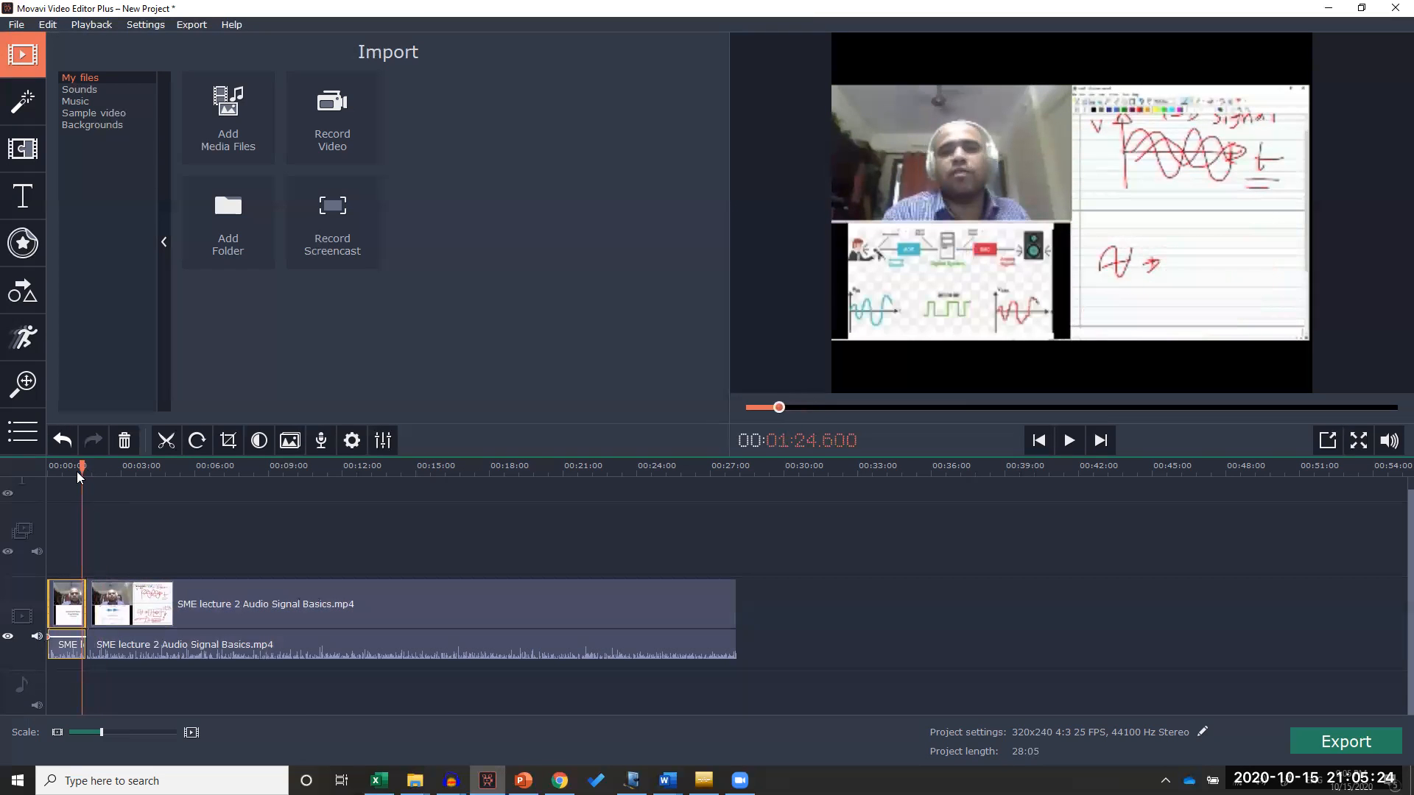
{"action": "key", "text": "space"}
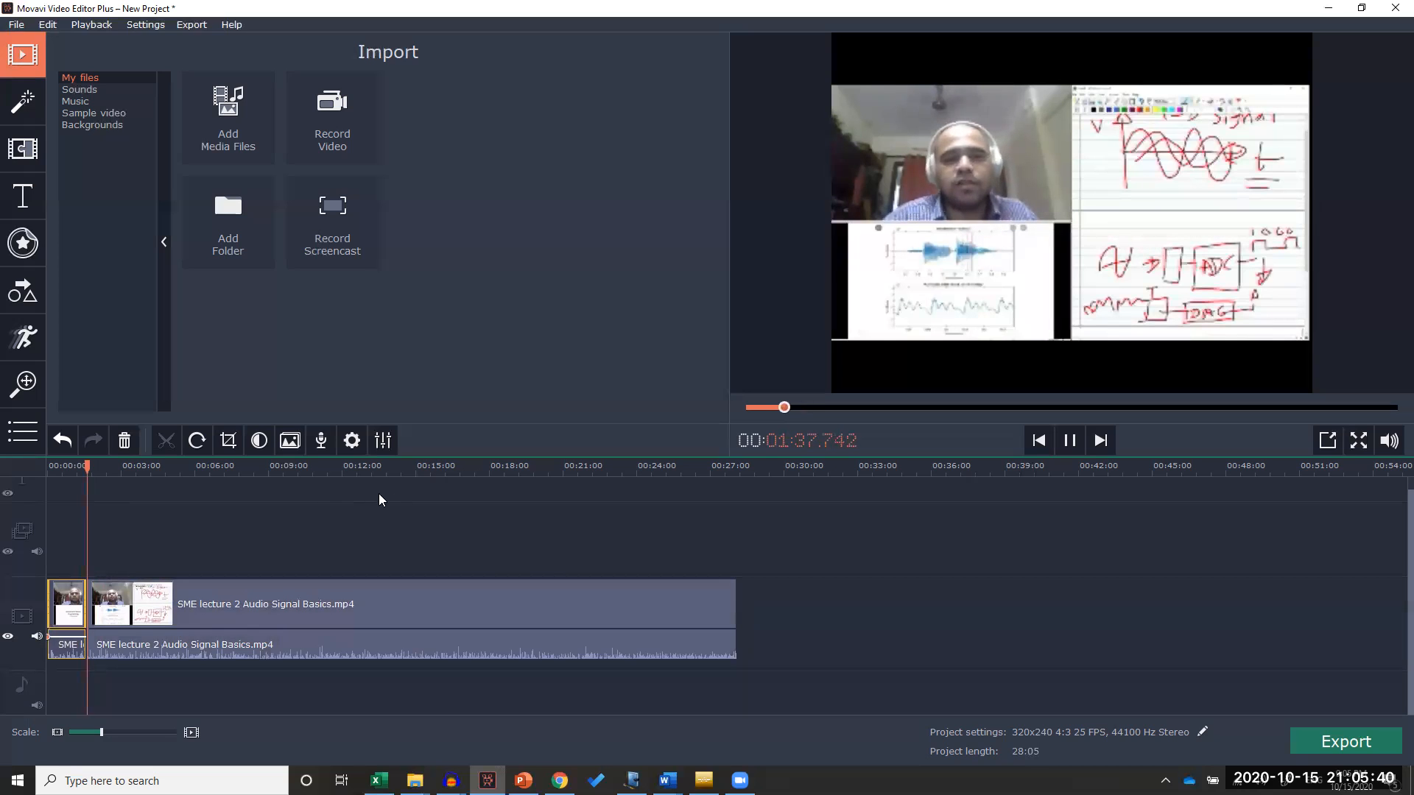
{"action": "left_click", "coordinate": [1070, 440]}
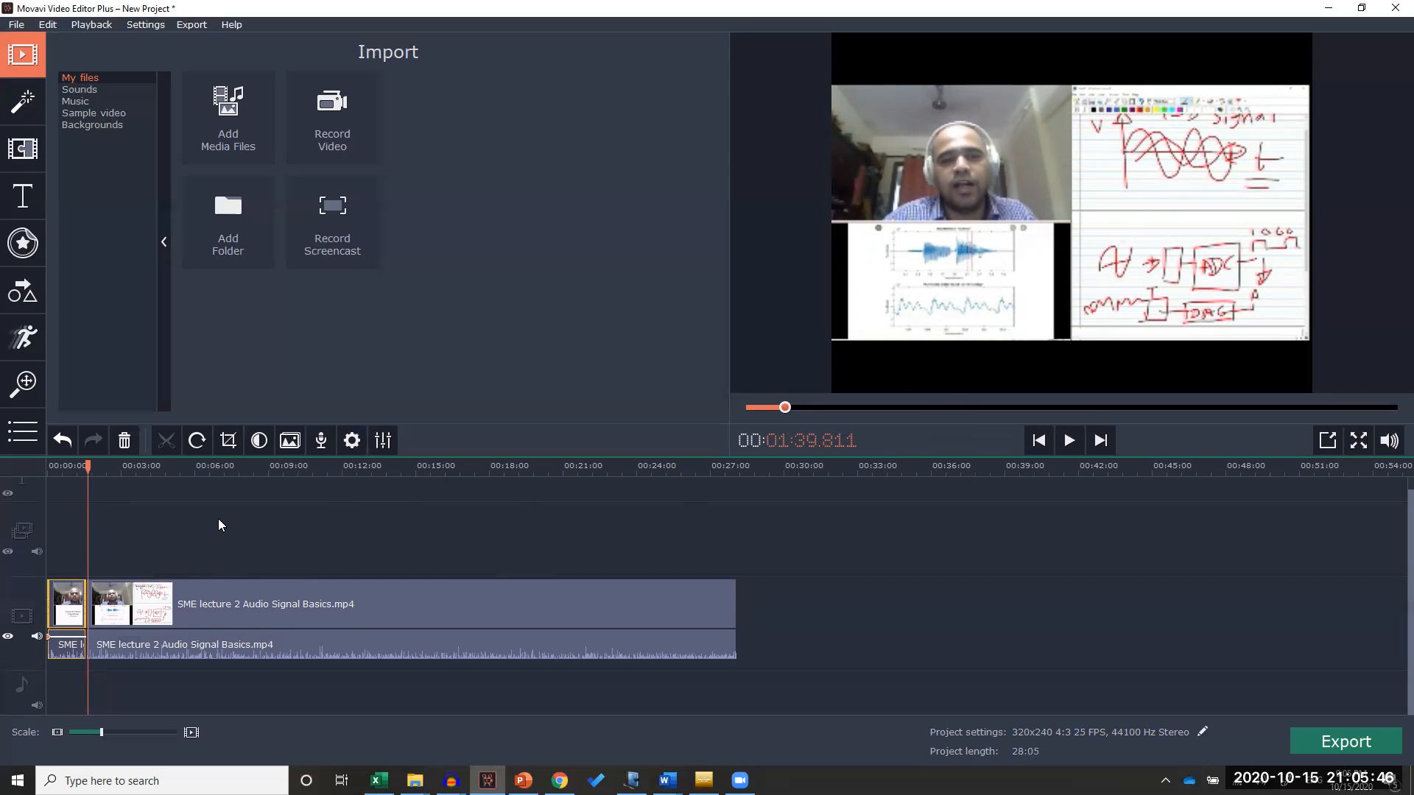
Undo the last deletion of the short segment
{"action": "left_click_drag", "start_coordinate": [88, 466], "coordinate": [233, 465]}
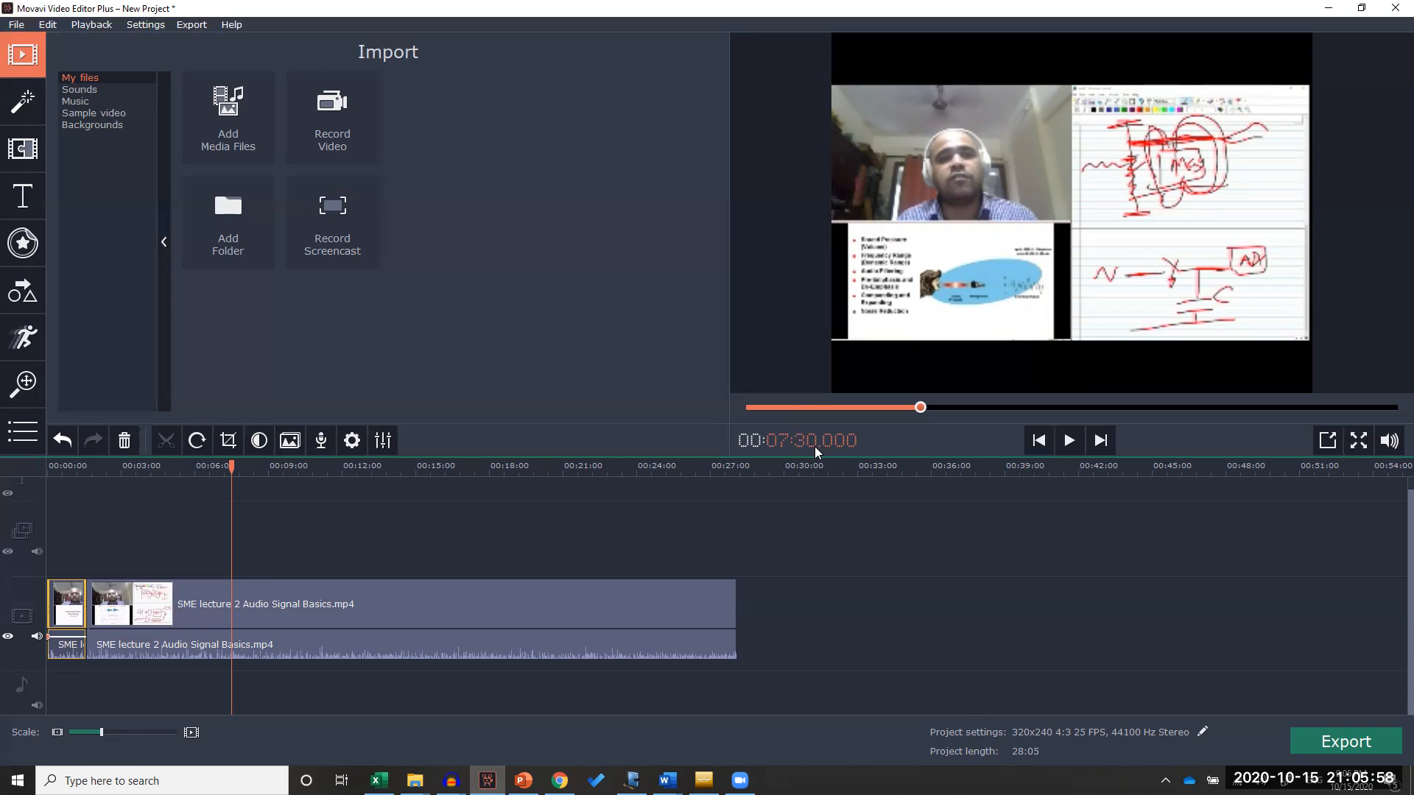
{"action": "key", "text": "ctrl+z"}
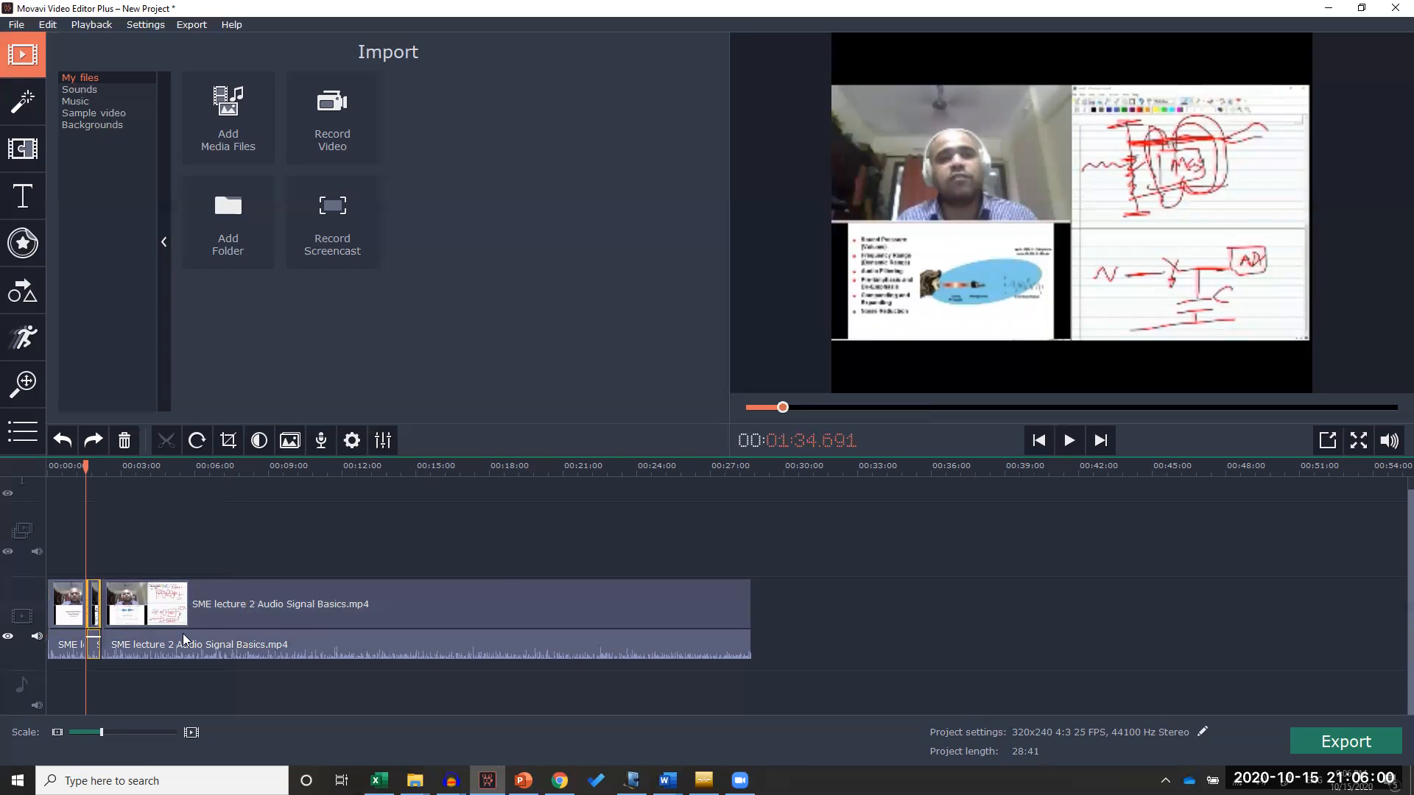
Split the long final clip at about 7:24.6
{"action": "left_click_drag", "start_coordinate": [83, 466], "coordinate": [242, 469]}
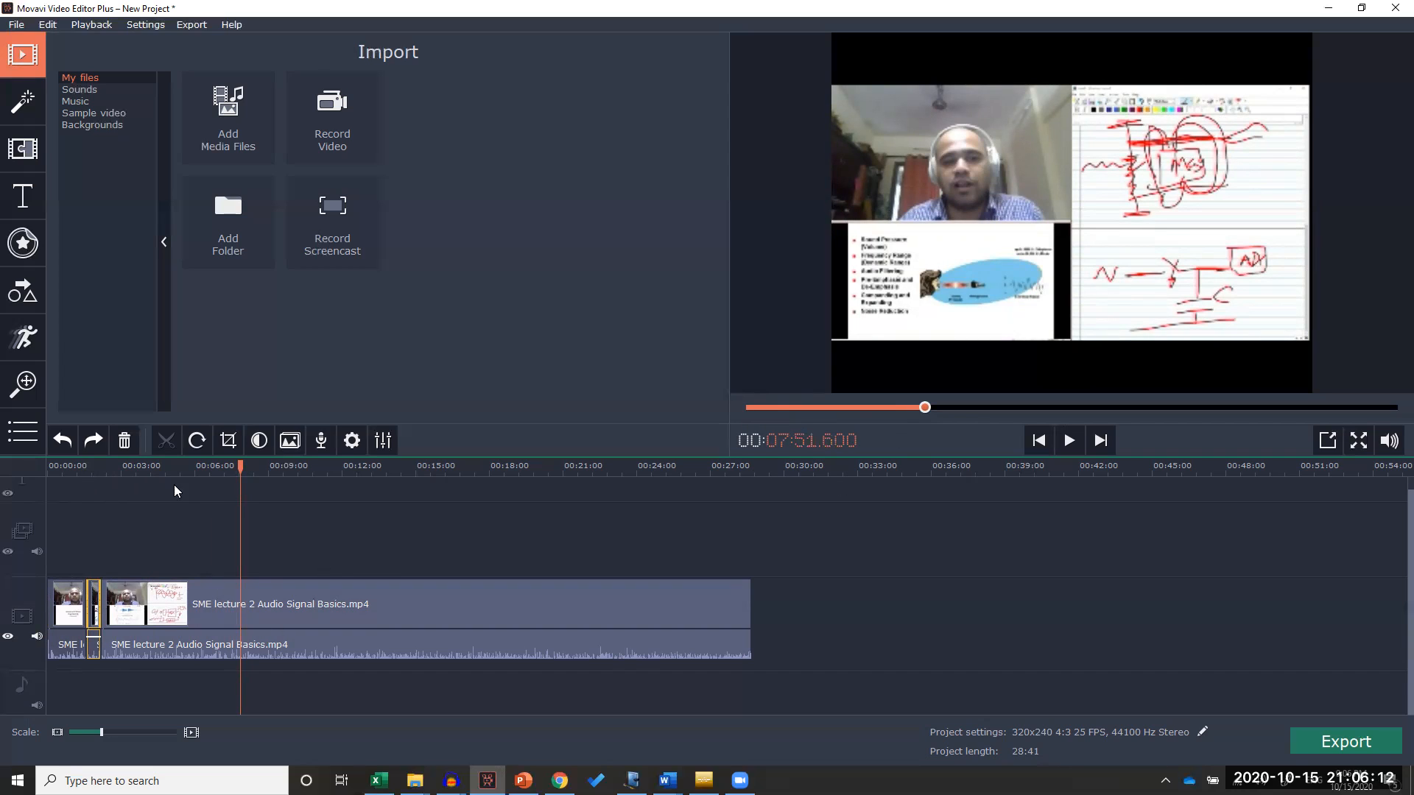
{"action": "left_click_drag", "start_coordinate": [241, 469], "coordinate": [230, 469]}
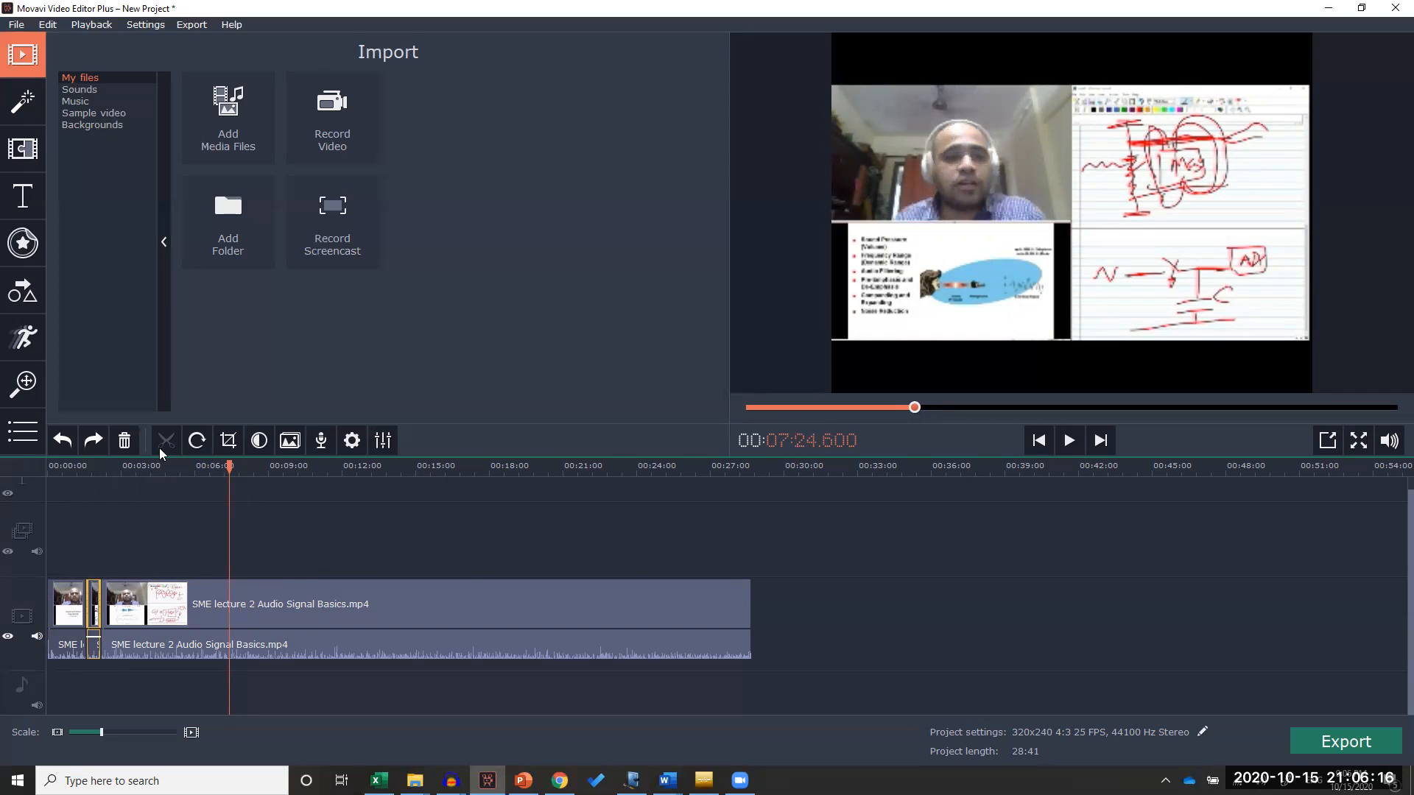
{"action": "left_click", "coordinate": [248, 598]}
{"action": "left_click_drag", "start_coordinate": [251, 474], "coordinate": [240, 472]}
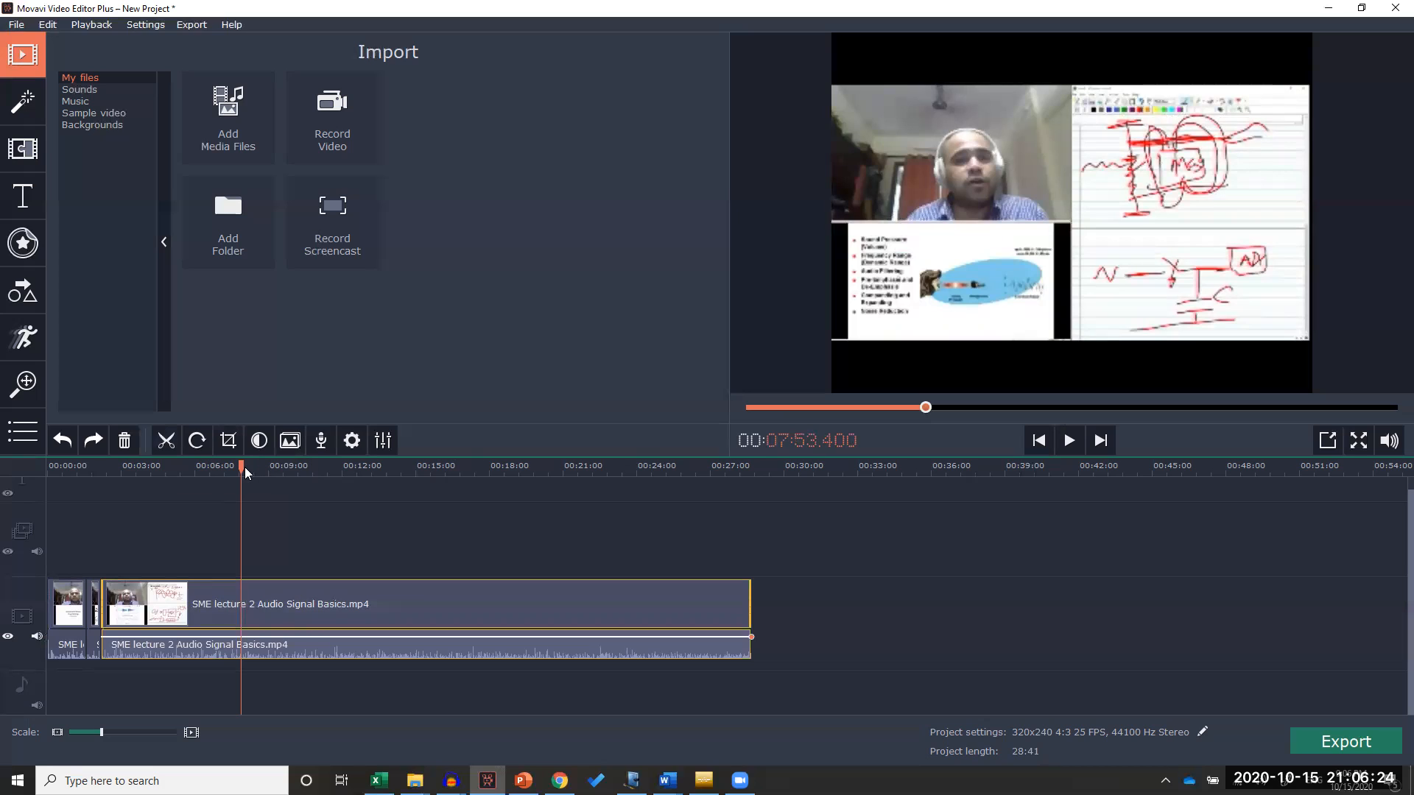
{"action": "left_click_drag", "start_coordinate": [241, 469], "coordinate": [231, 469]}
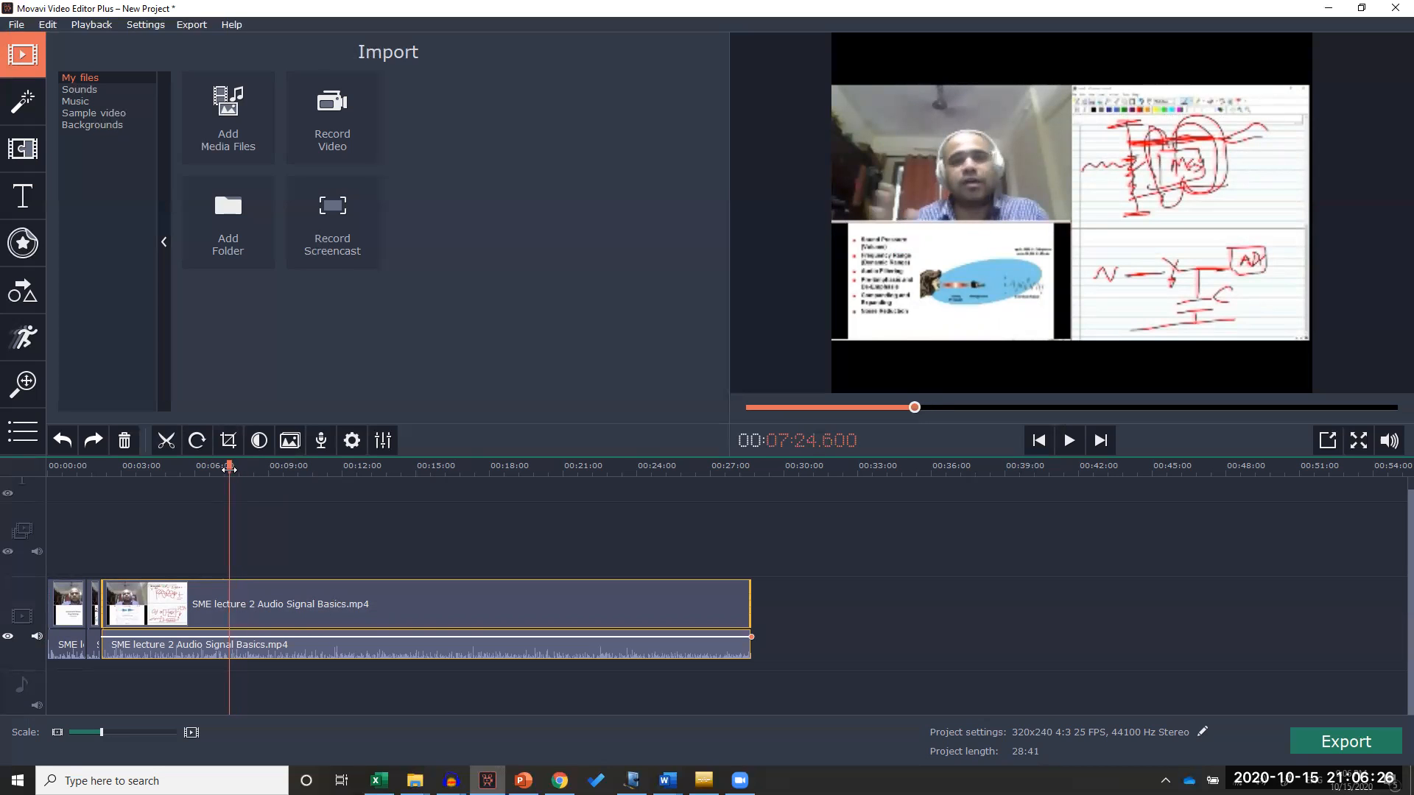
{"action": "left_click", "coordinate": [163, 445]}
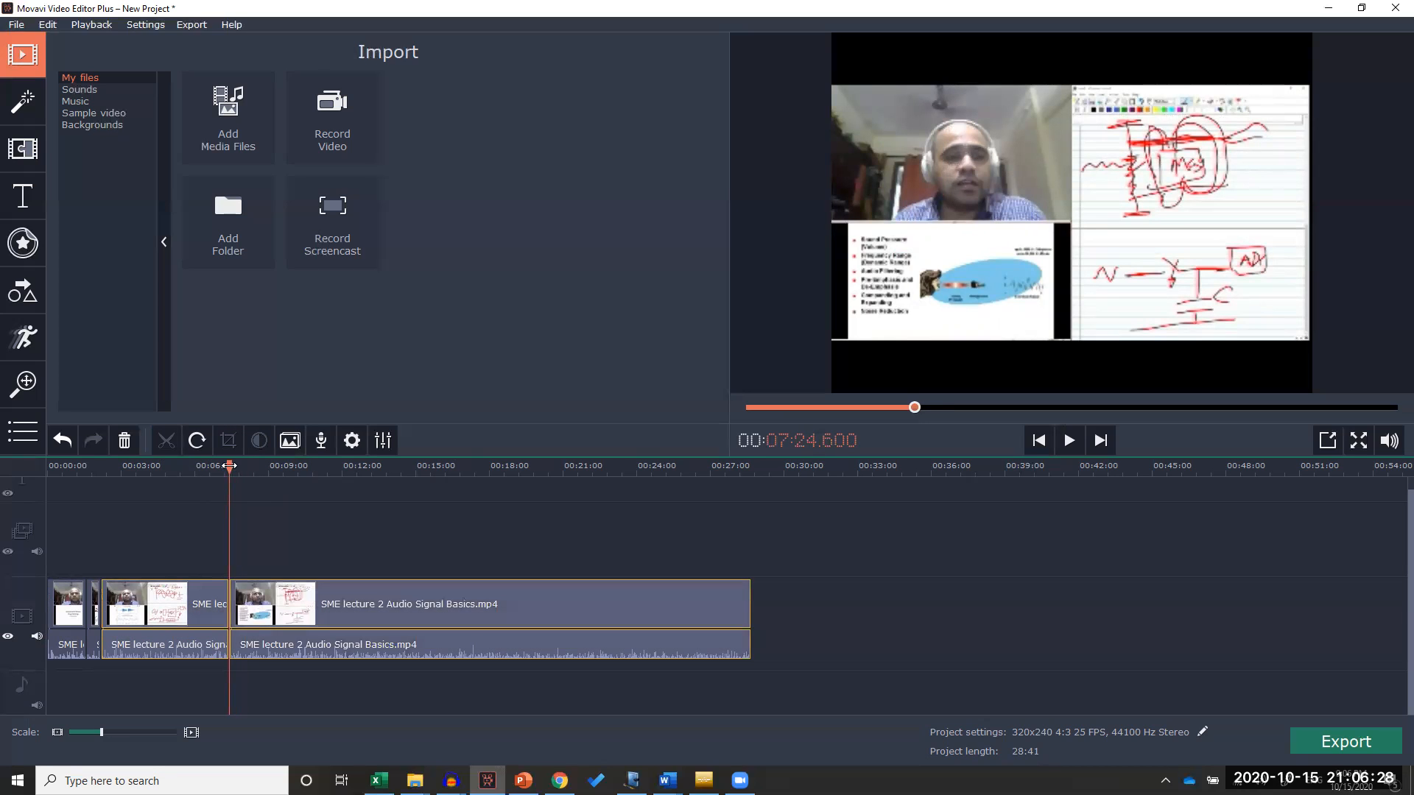
Split the long final clip at about 9:50.4, 16:40.8 and 20:07.8
{"action": "left_click_drag", "start_coordinate": [230, 466], "coordinate": [288, 466]}
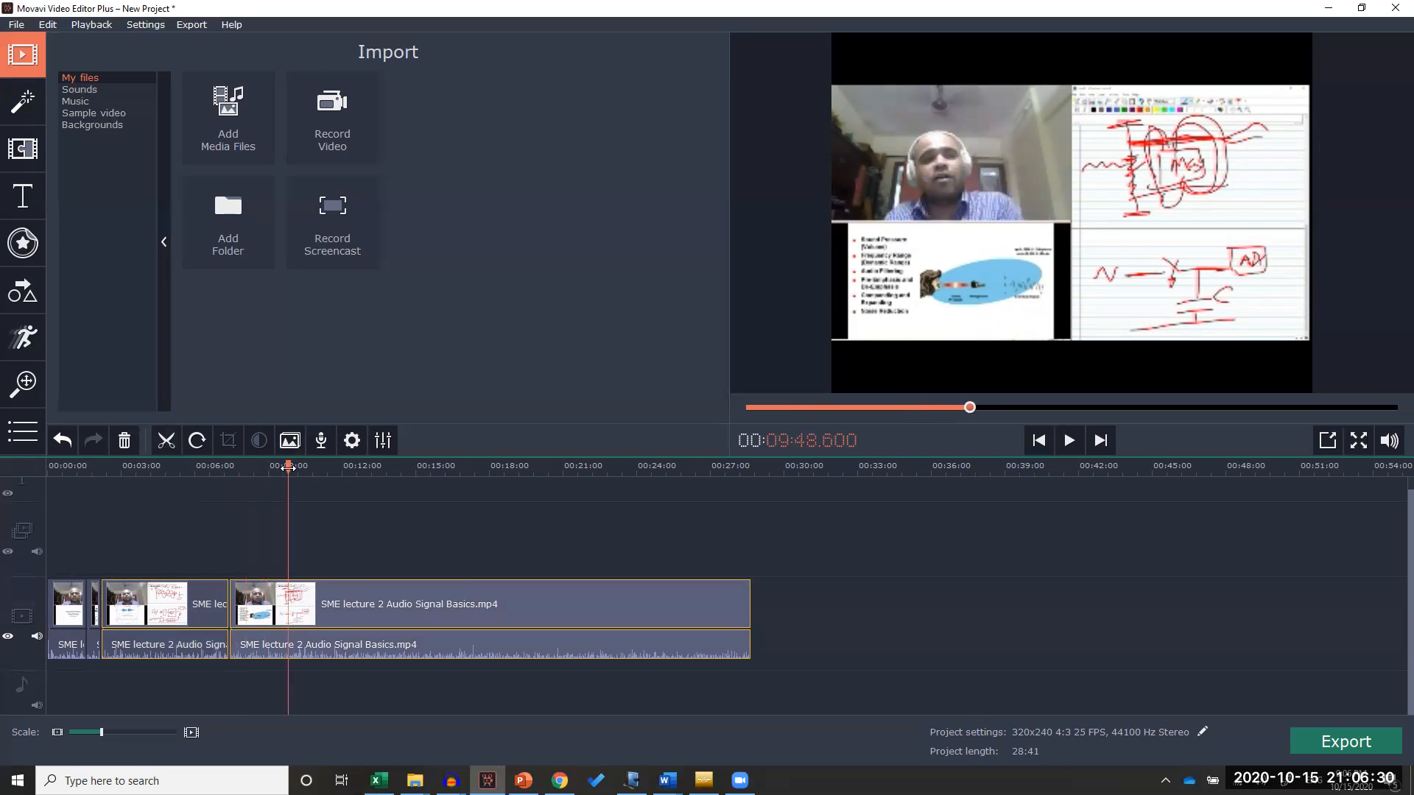
{"action": "left_click", "coordinate": [166, 446]}
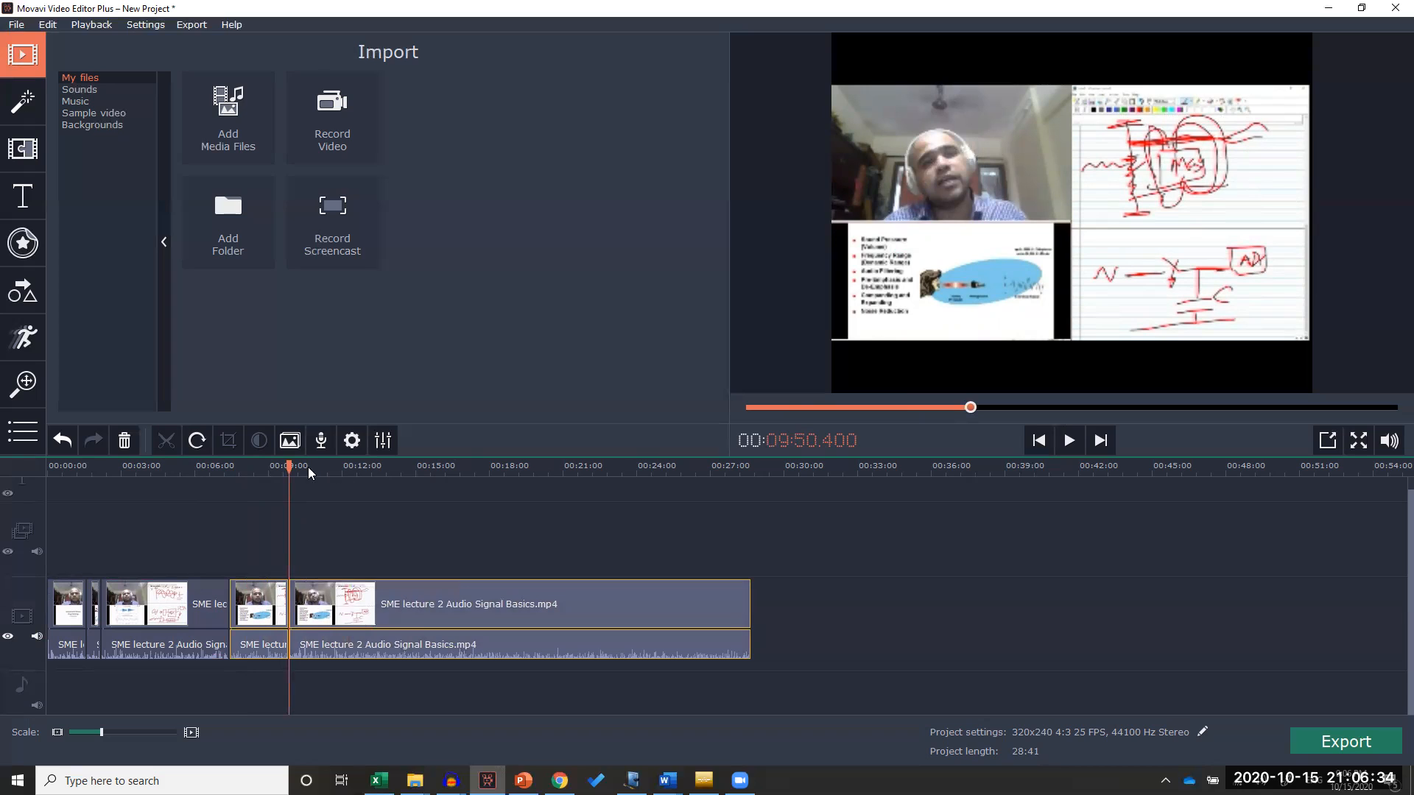
{"action": "left_click_drag", "start_coordinate": [289, 465], "coordinate": [456, 470]}
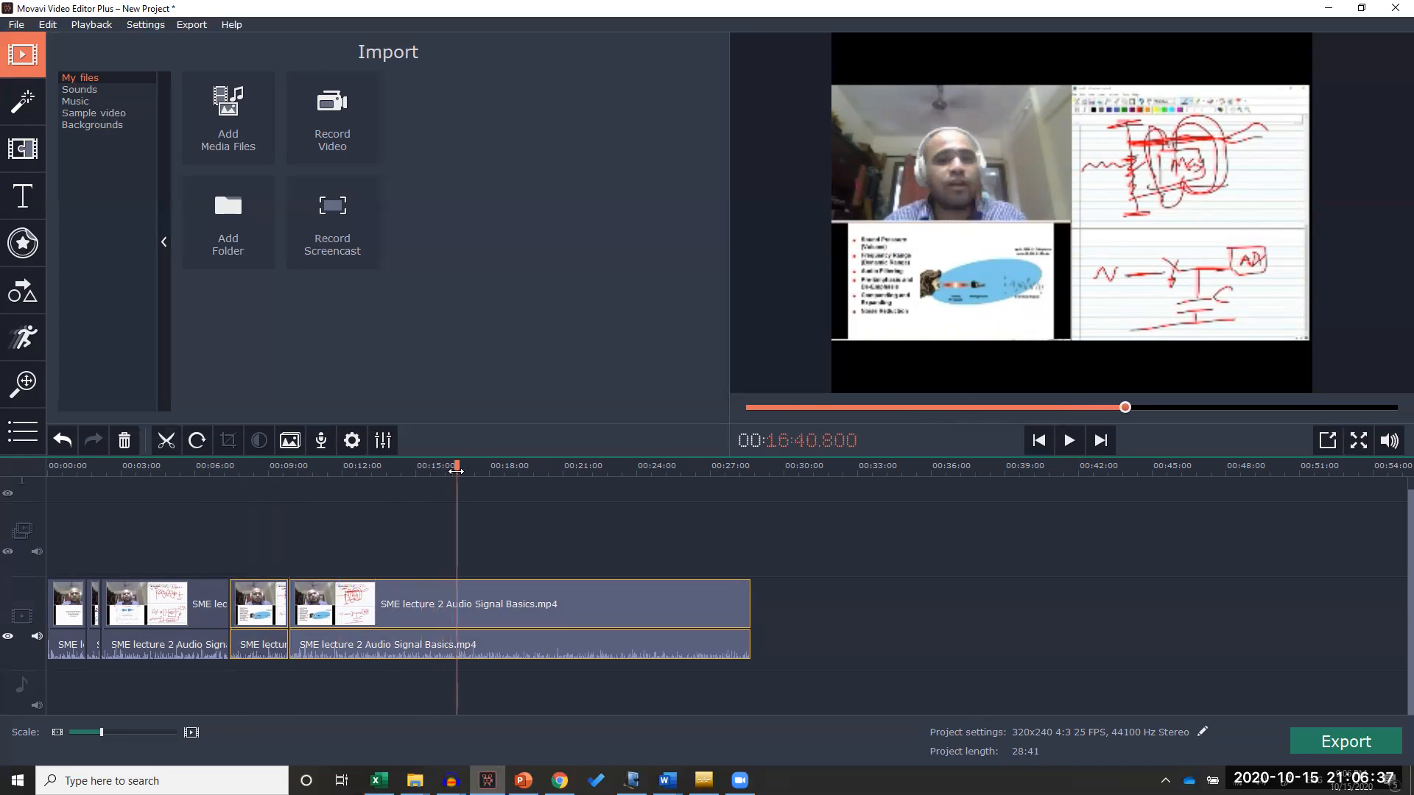
{"action": "left_click", "coordinate": [166, 441]}
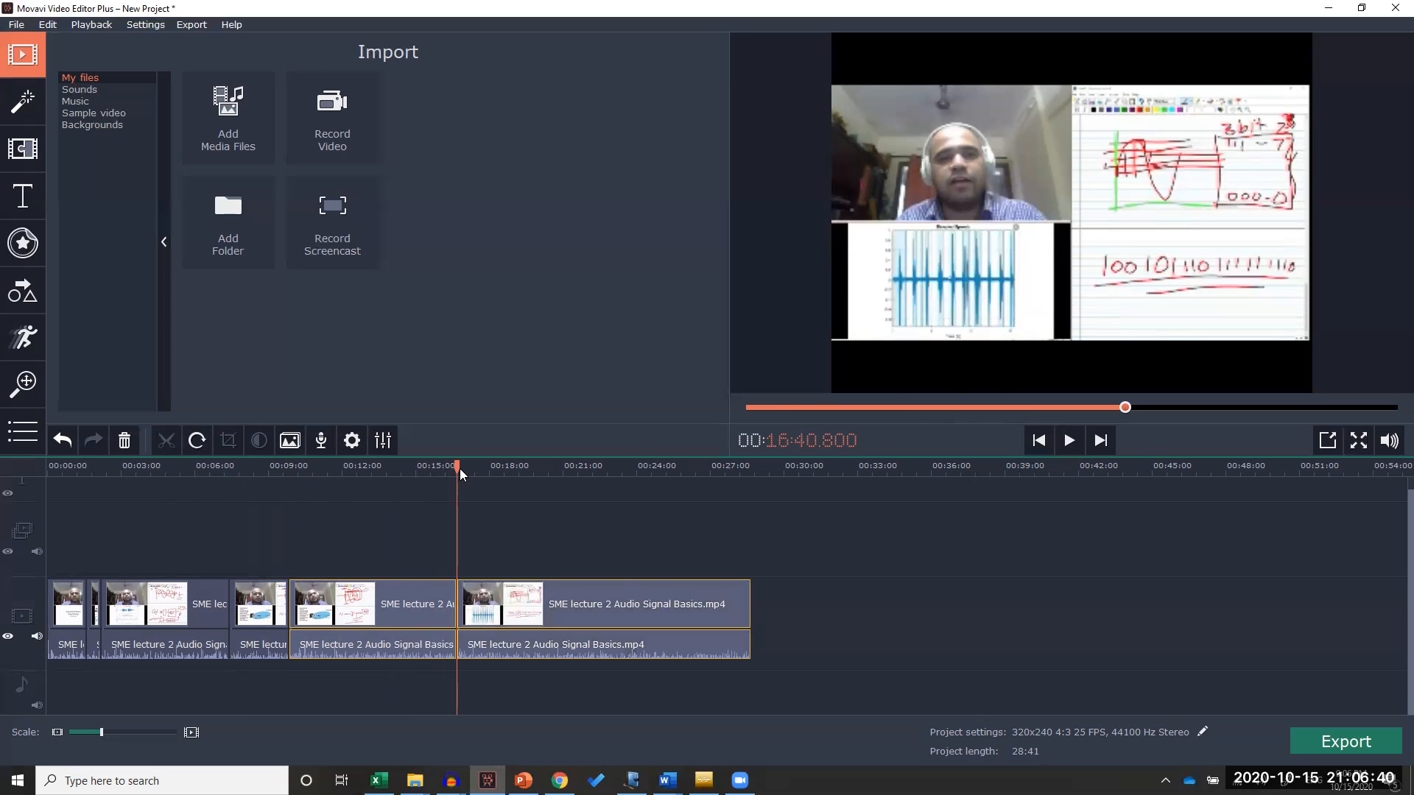
{"action": "left_click_drag", "start_coordinate": [460, 467], "coordinate": [542, 472]}
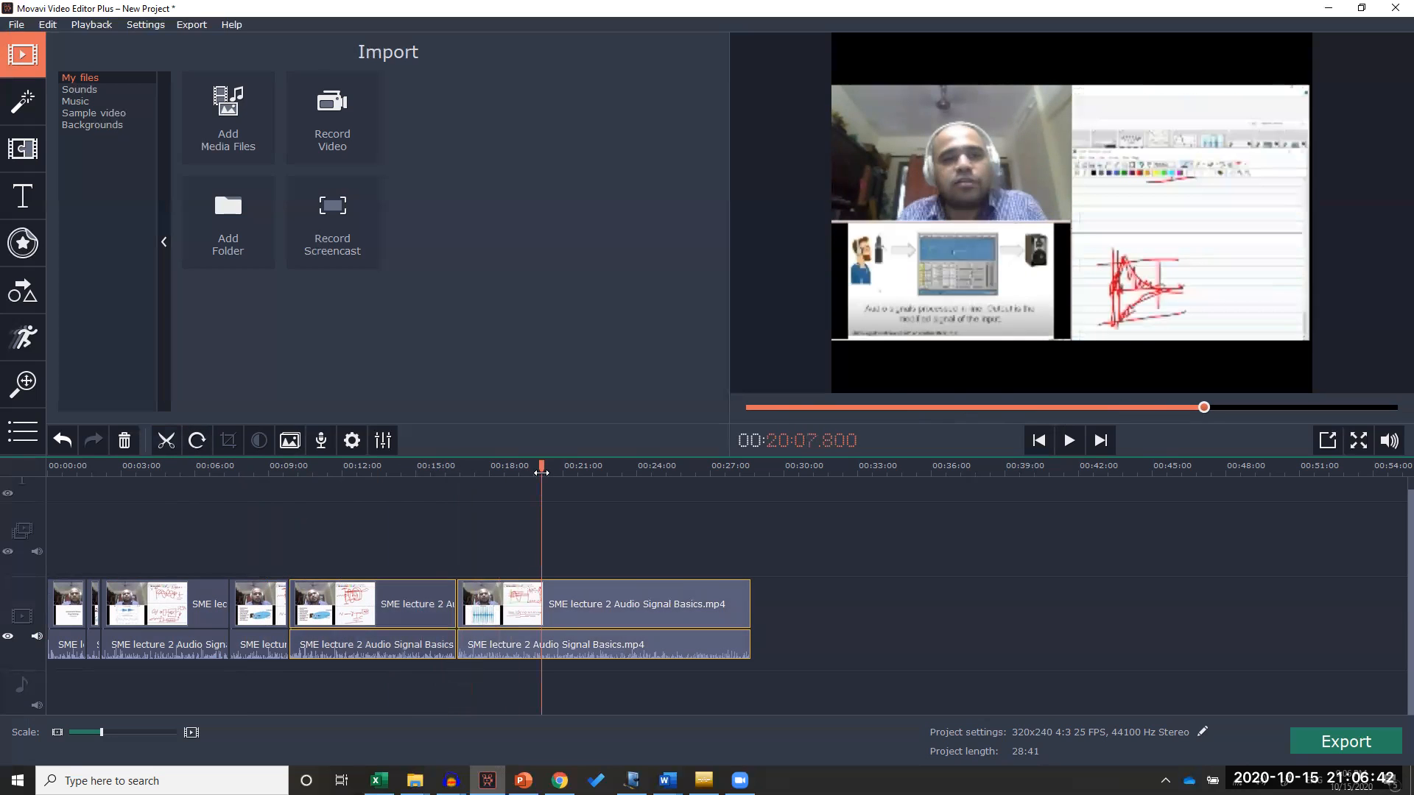
{"action": "left_click", "coordinate": [174, 445]}
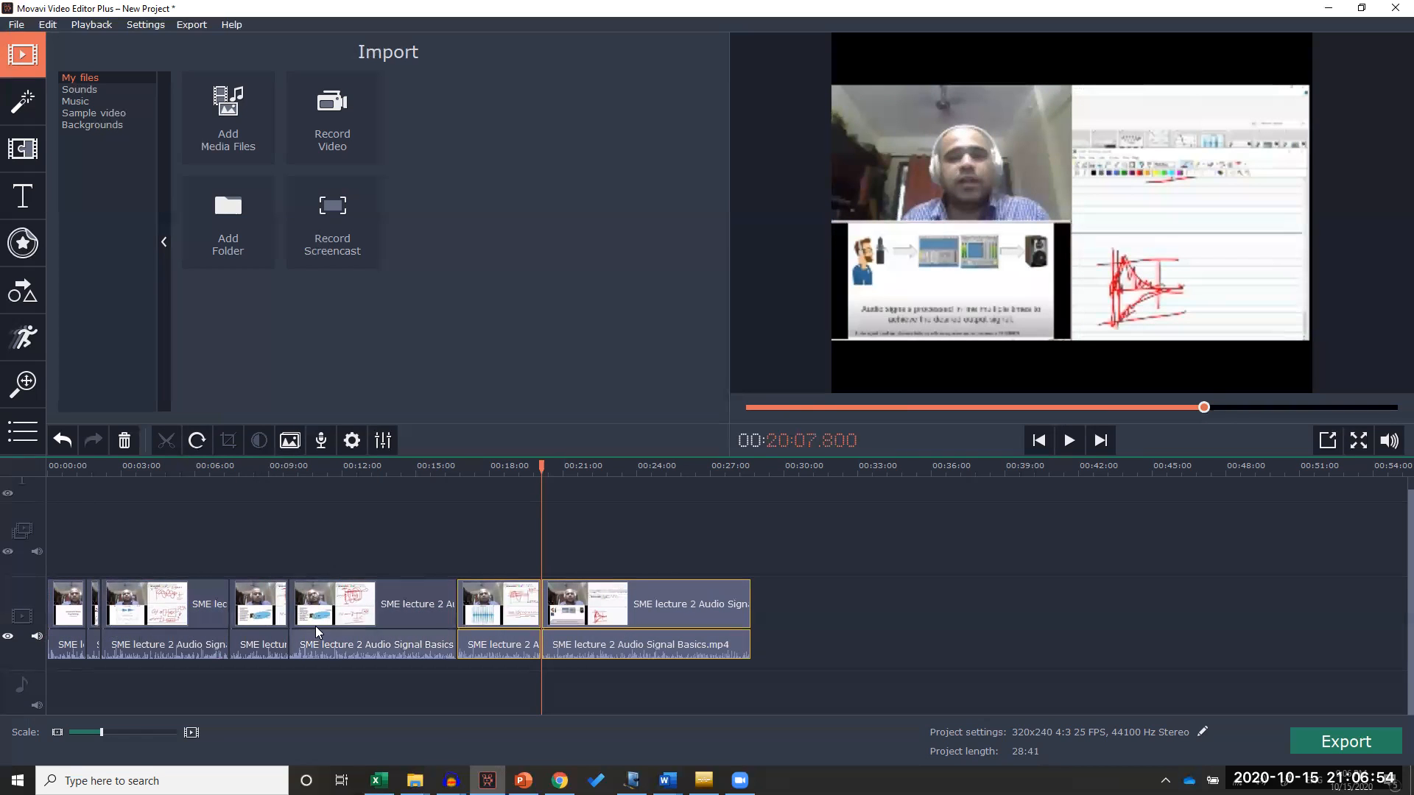
Delete the short second segment, the segment from 7:24.6 to 9:50.4 and the segment from 16:40.8 to 20:07.8
{"action": "left_click", "coordinate": [92, 611]}
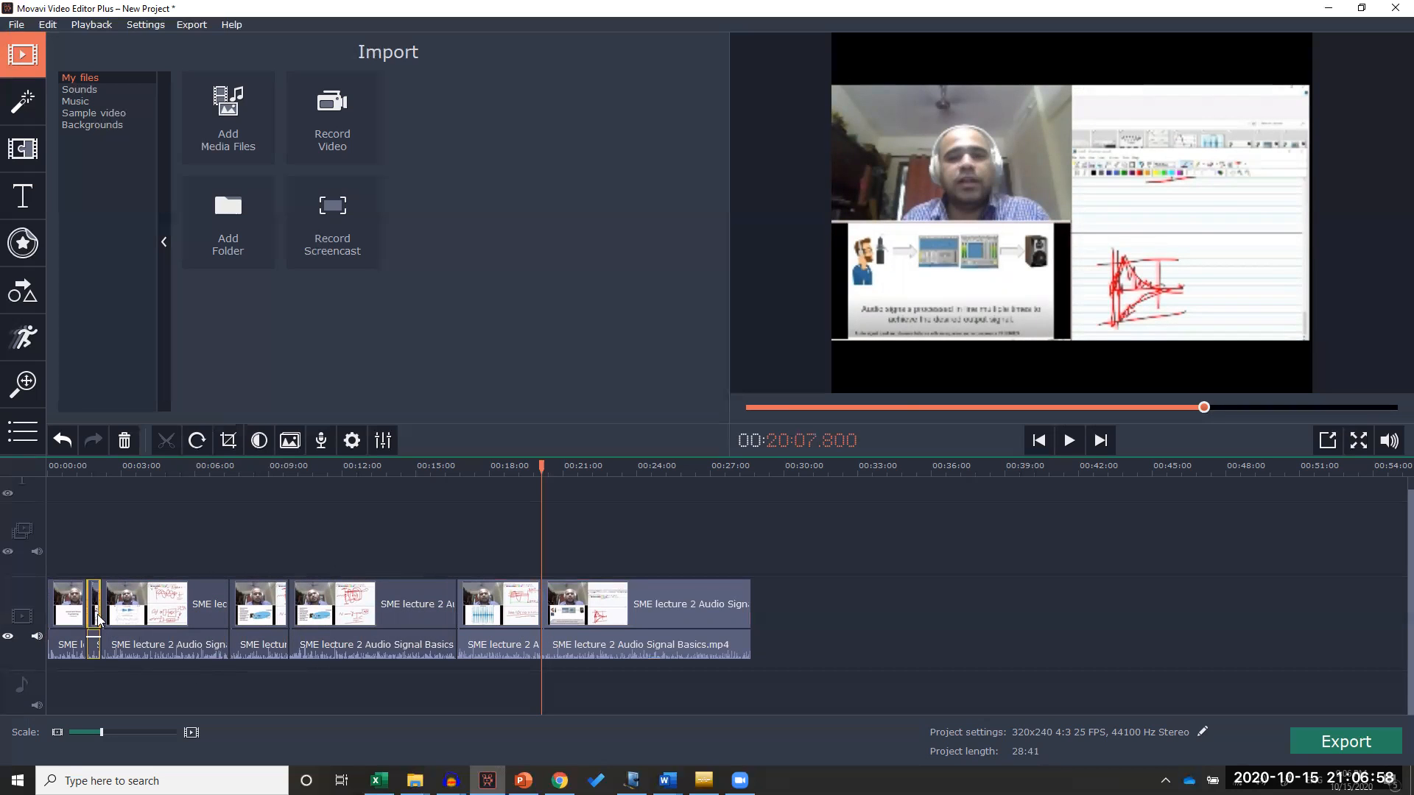
{"action": "key", "text": "Delete"}
{"action": "left_click", "coordinate": [241, 604]}
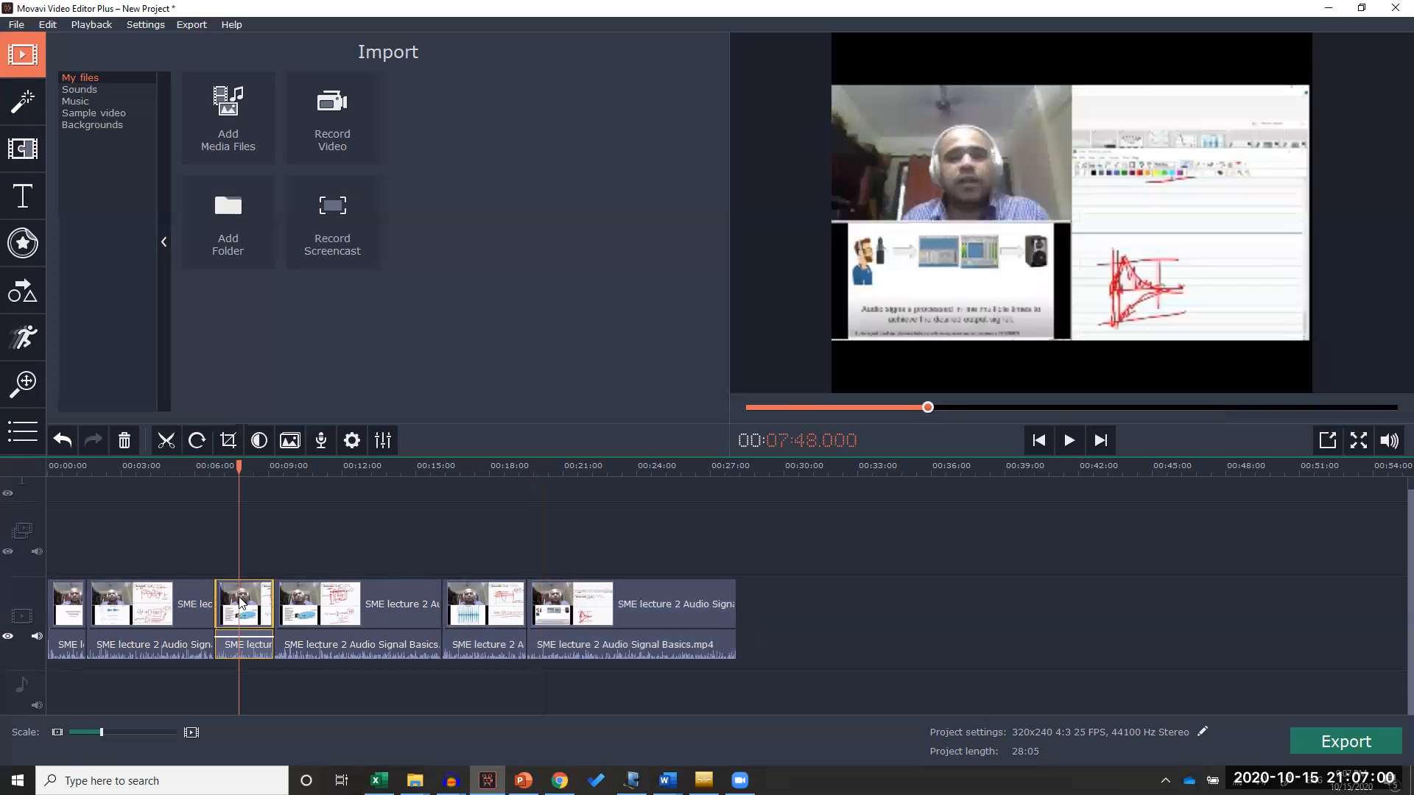
{"action": "key", "text": "Delete"}
{"action": "left_click", "coordinate": [430, 606]}
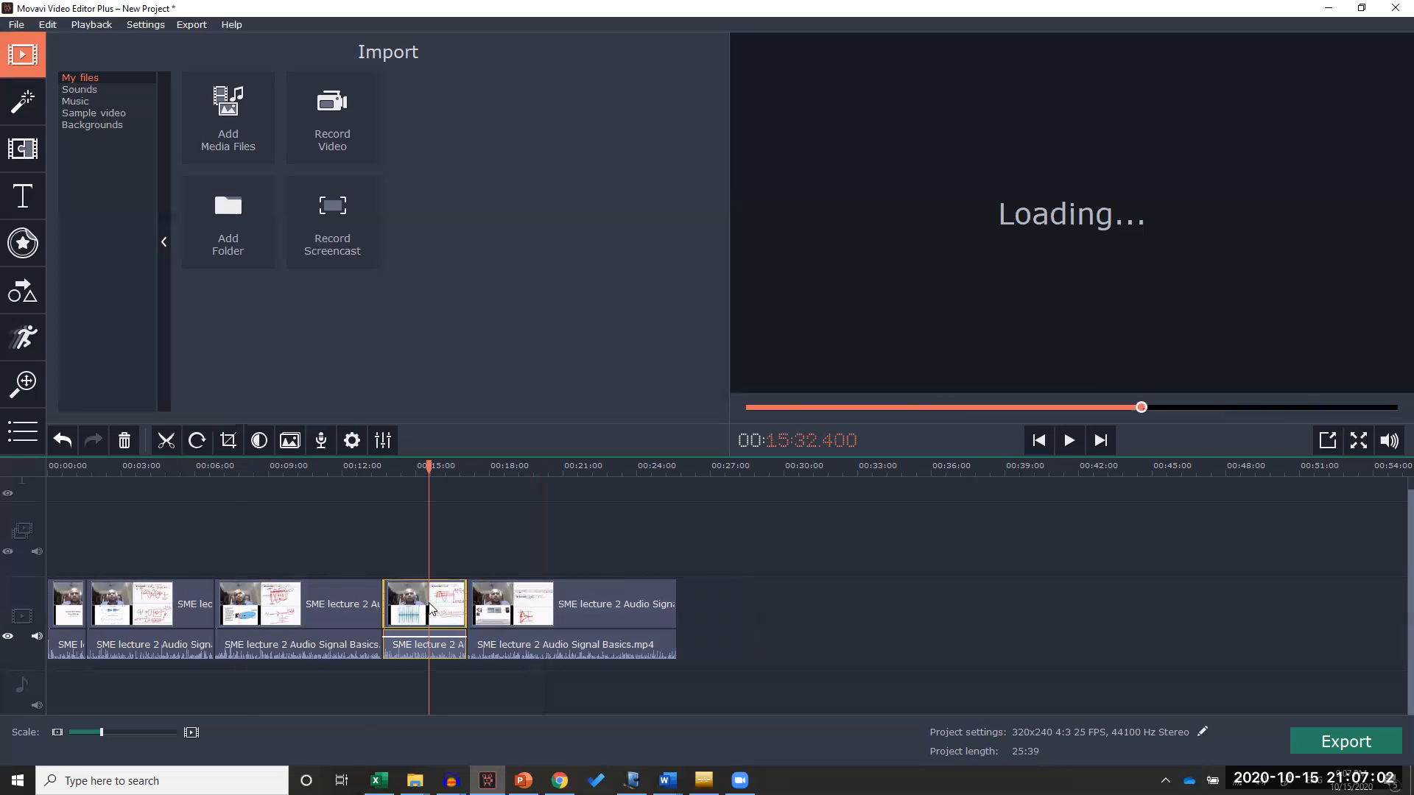
{"action": "key", "text": "Delete"}
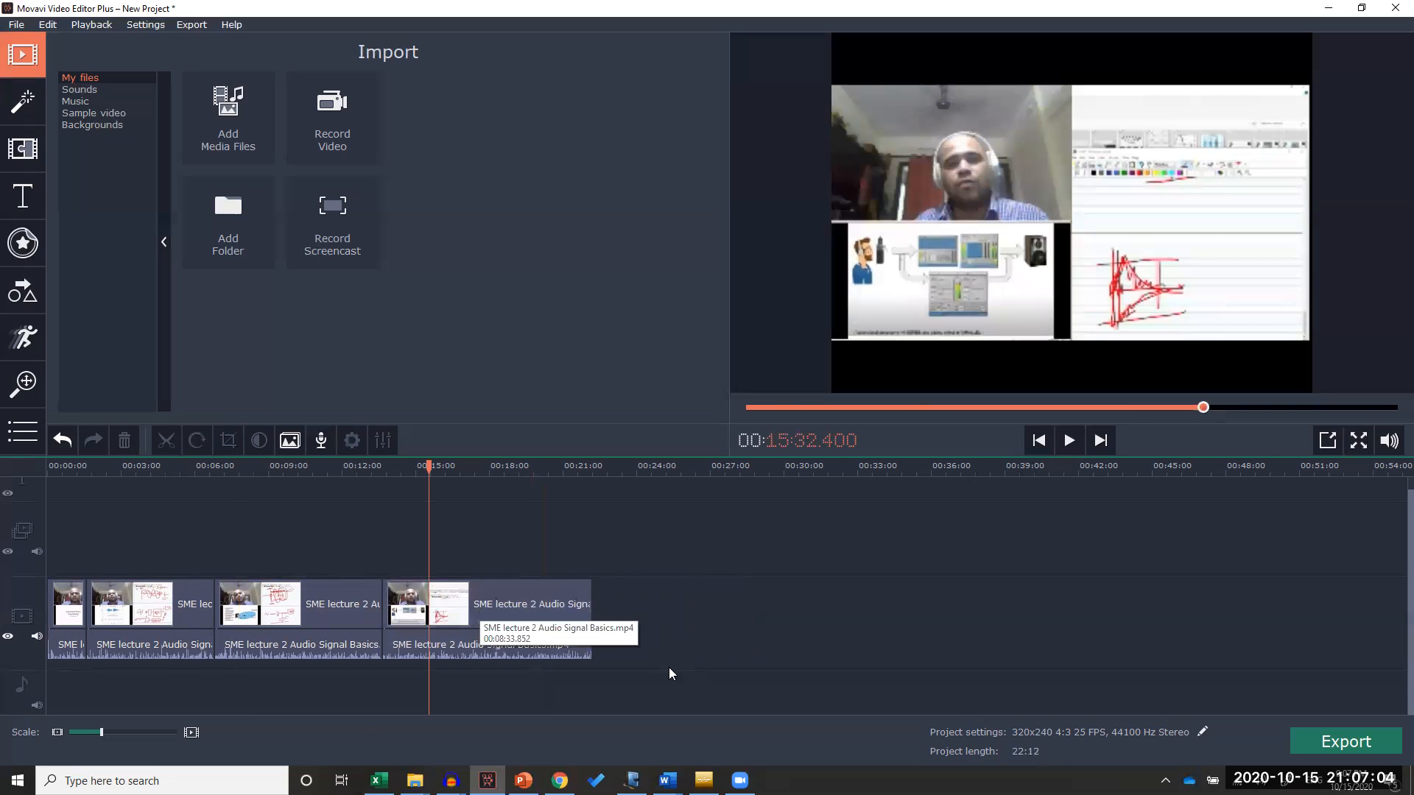
Select all remaining clips and open the MP4 (H.264) export settings with the quality set to Good
{"action": "left_click_drag", "start_coordinate": [627, 678], "coordinate": [29, 558]}
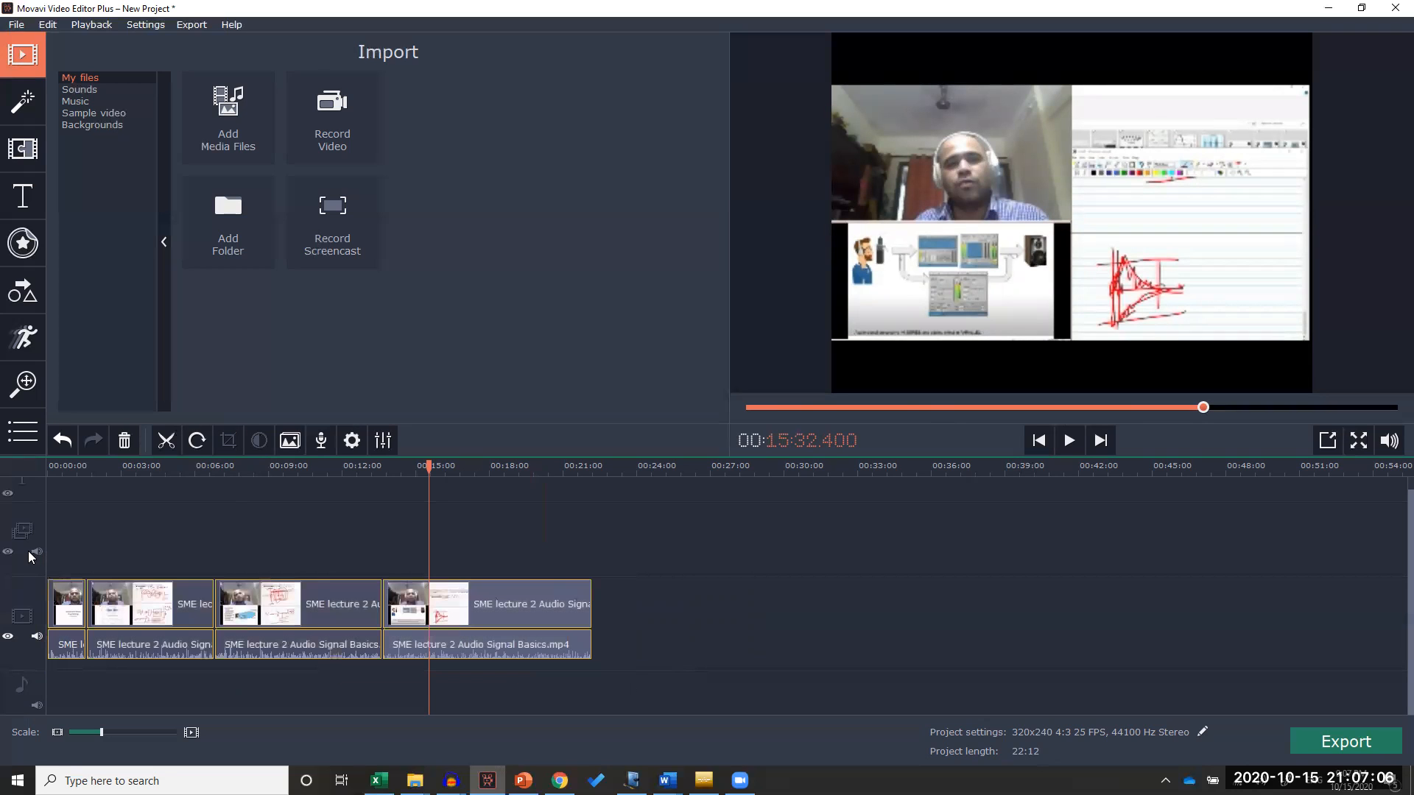
{"action": "left_click", "coordinate": [1311, 733]}
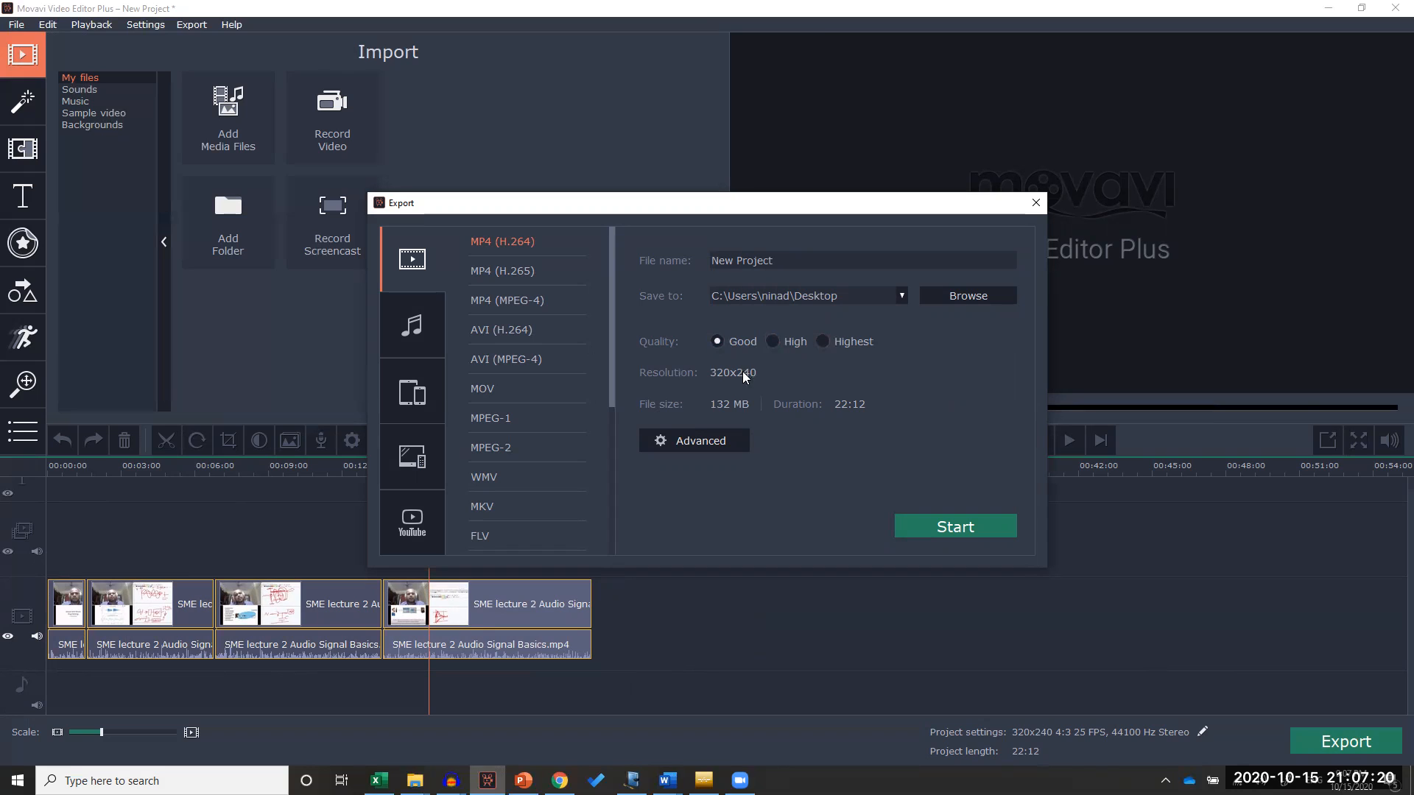
{"action": "left_click", "coordinate": [781, 343]}
{"action": "left_click", "coordinate": [721, 341]}
Set the resolution to 1280x720 (16:9) in the advanced export settings
{"action": "left_click", "coordinate": [715, 441]}
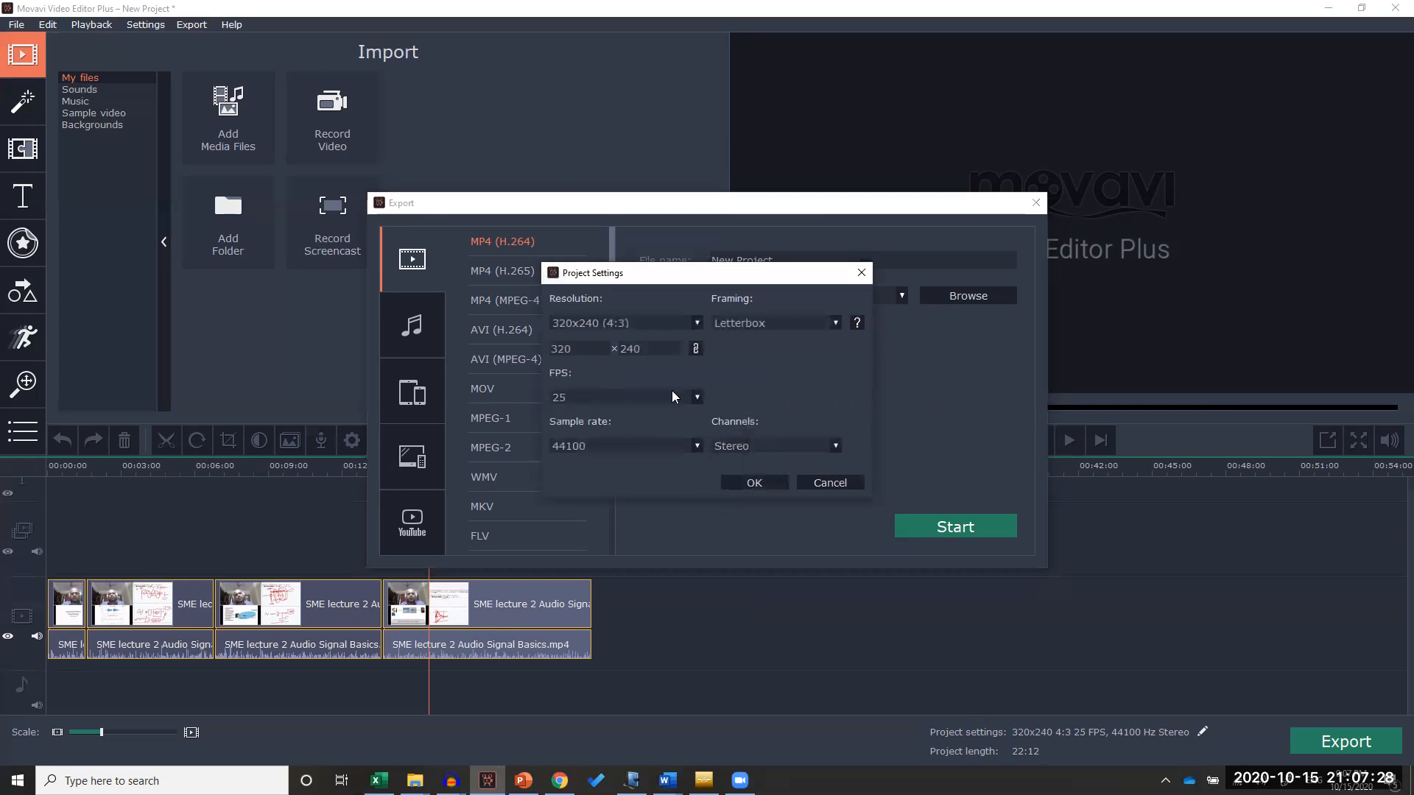
{"action": "left_click", "coordinate": [696, 323]}
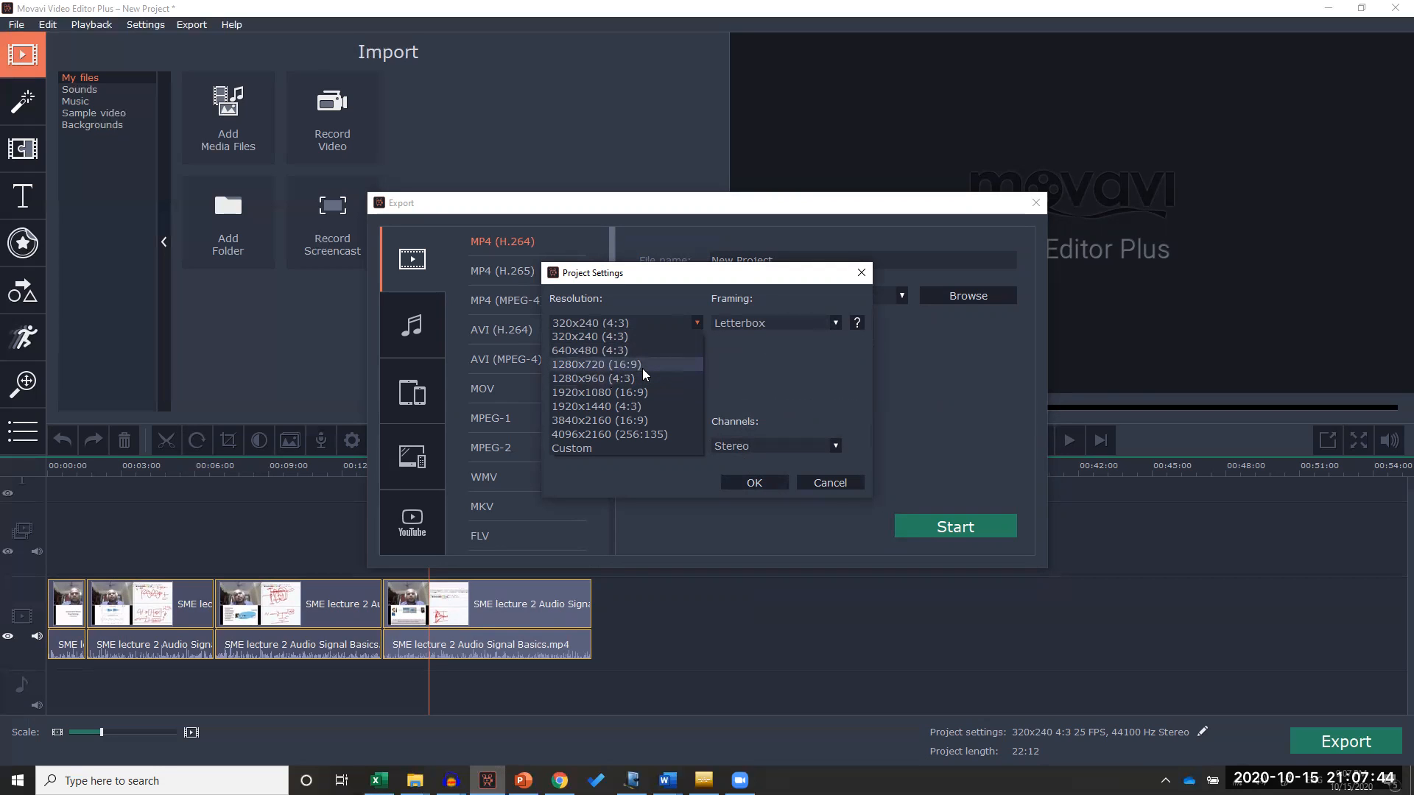
{"action": "left_click", "coordinate": [601, 365]}
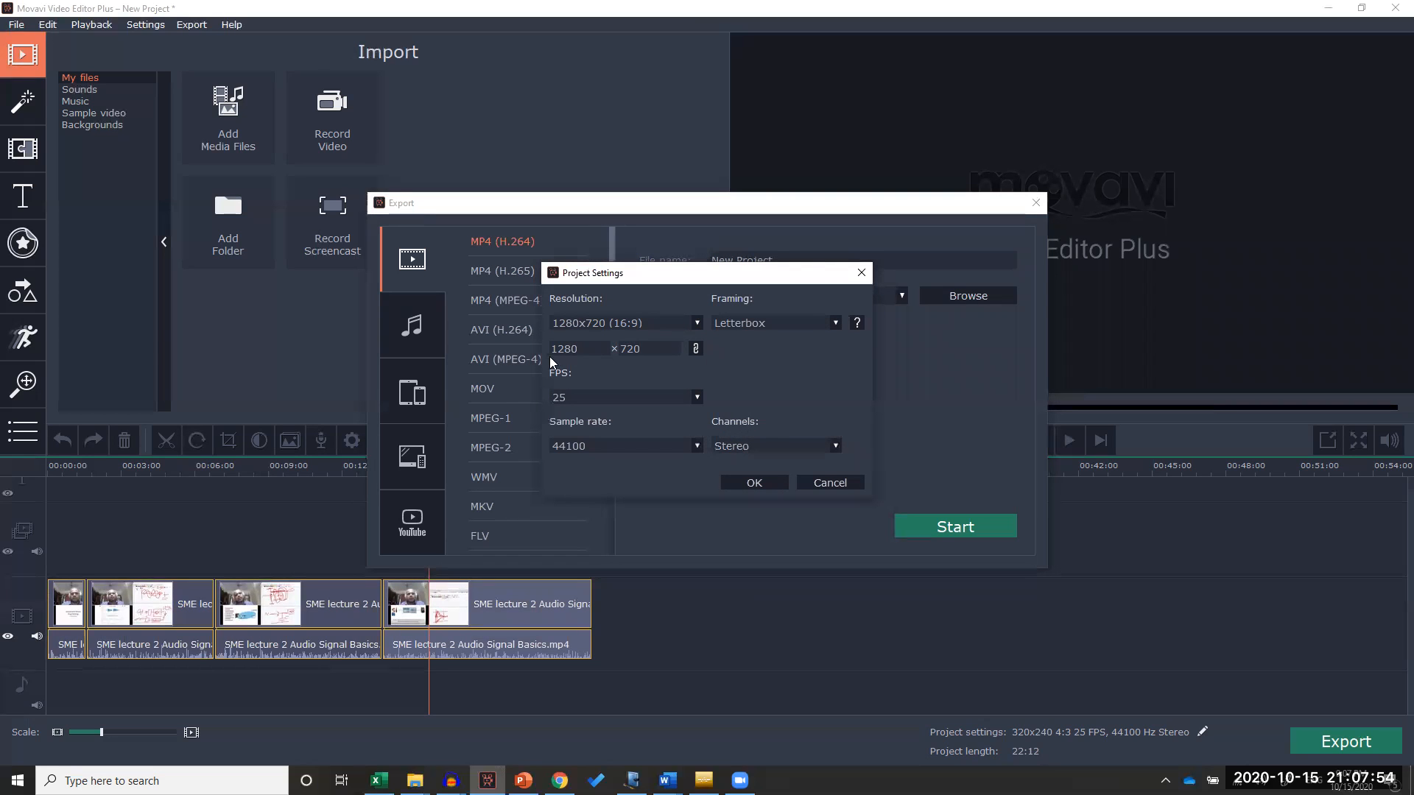
{"action": "left_click", "coordinate": [695, 322]}
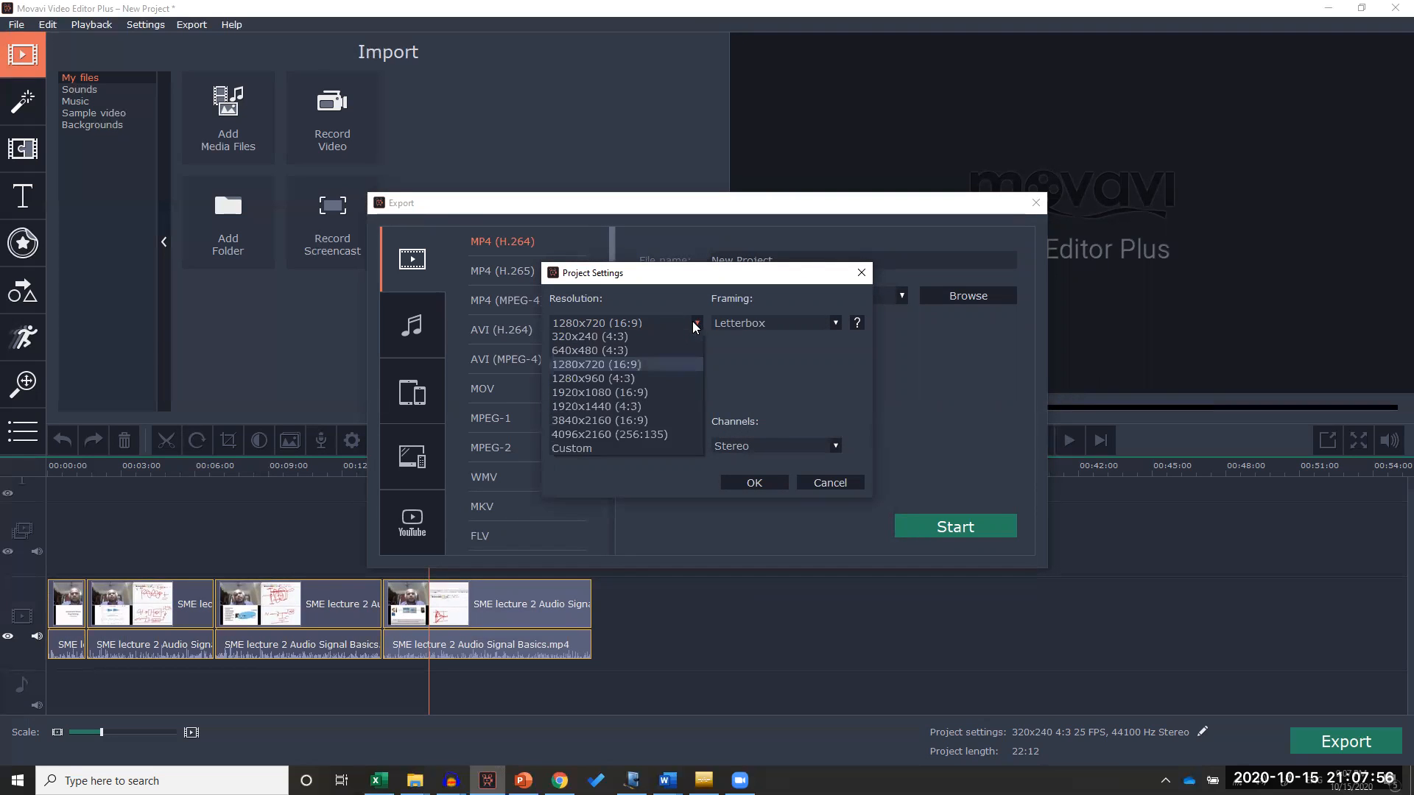
{"action": "left_click", "coordinate": [580, 364]}
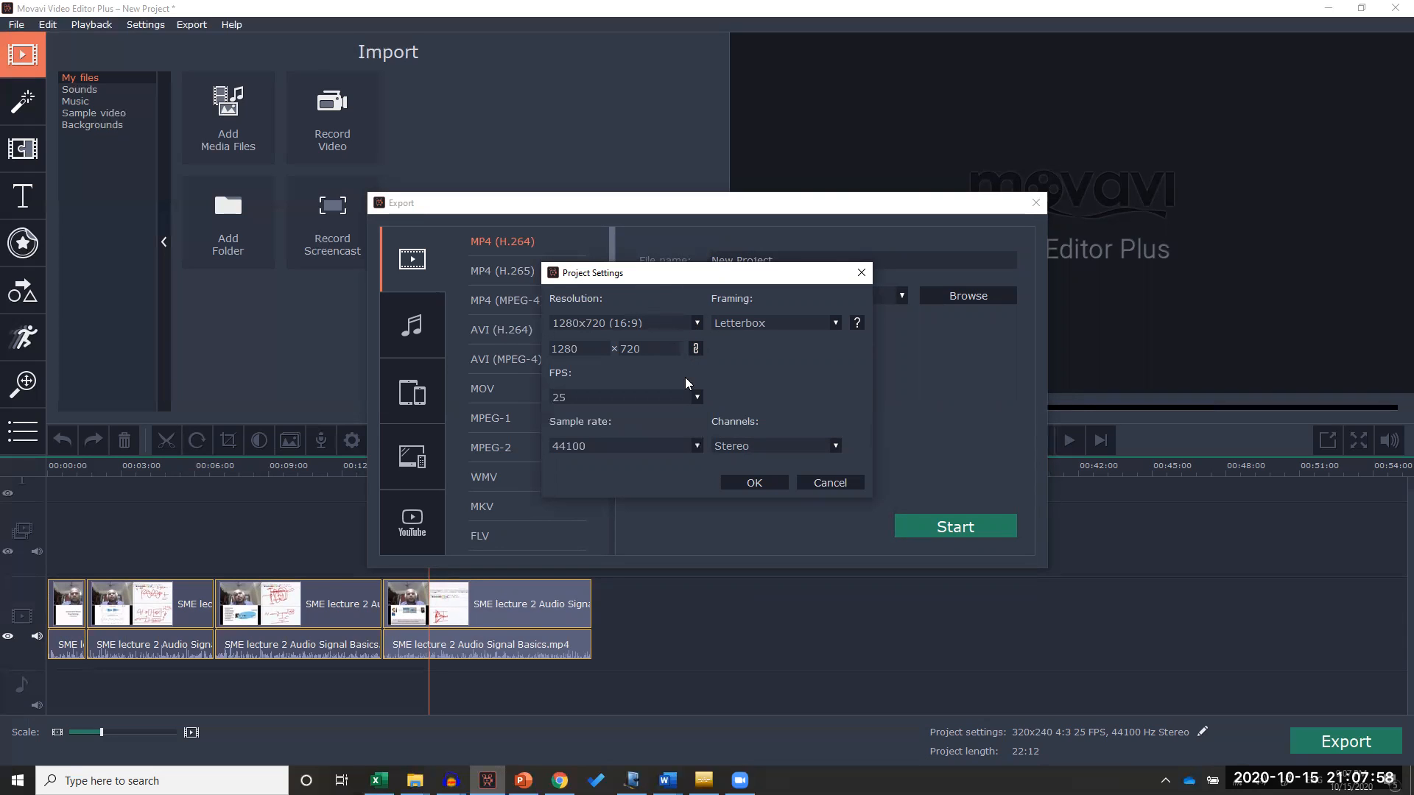
Set the frame rate to 25 FPS and apply the project settings
{"action": "left_click", "coordinate": [678, 399]}
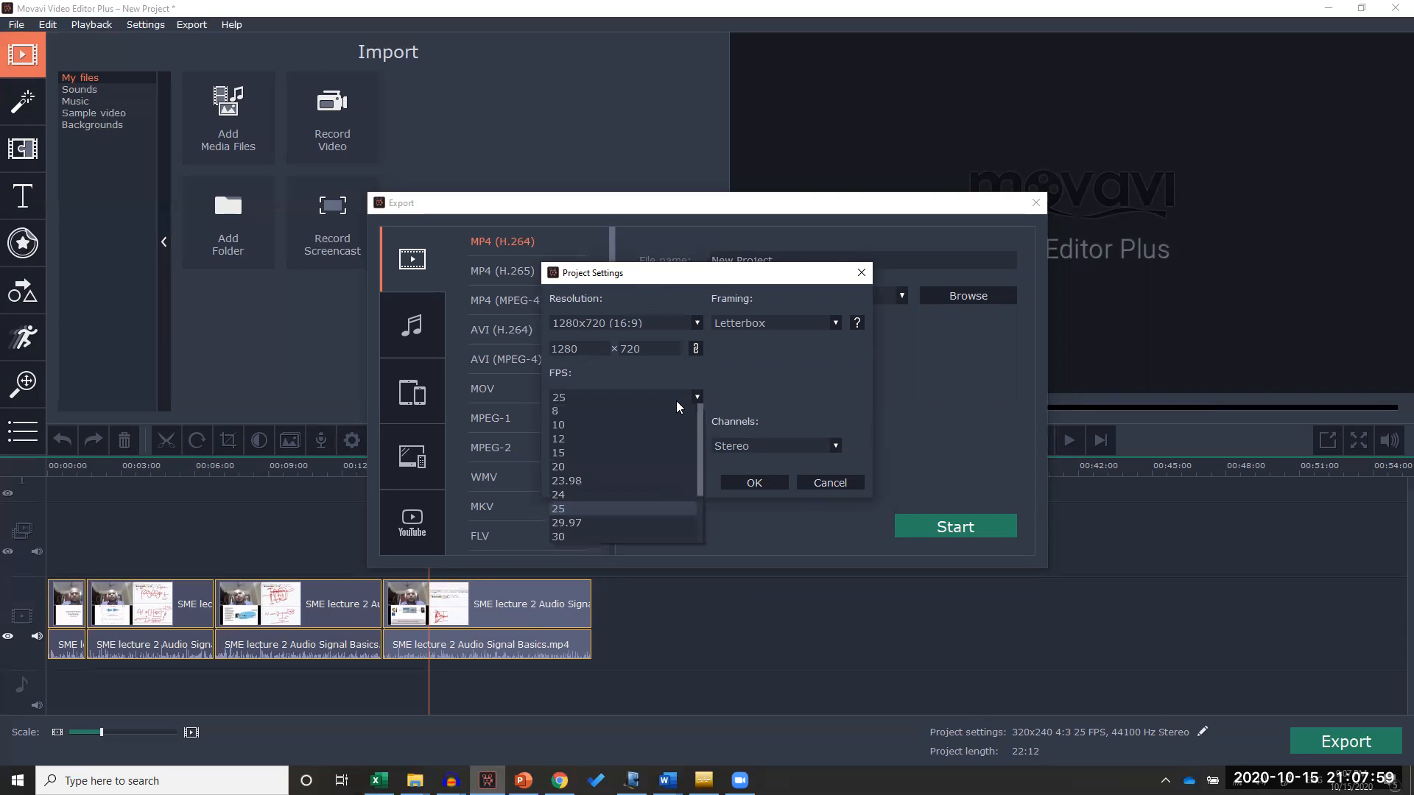
{"action": "left_click", "coordinate": [569, 509]}
{"action": "left_click", "coordinate": [572, 398]}
{"action": "left_click", "coordinate": [585, 523]}
{"action": "left_click", "coordinate": [595, 400]}
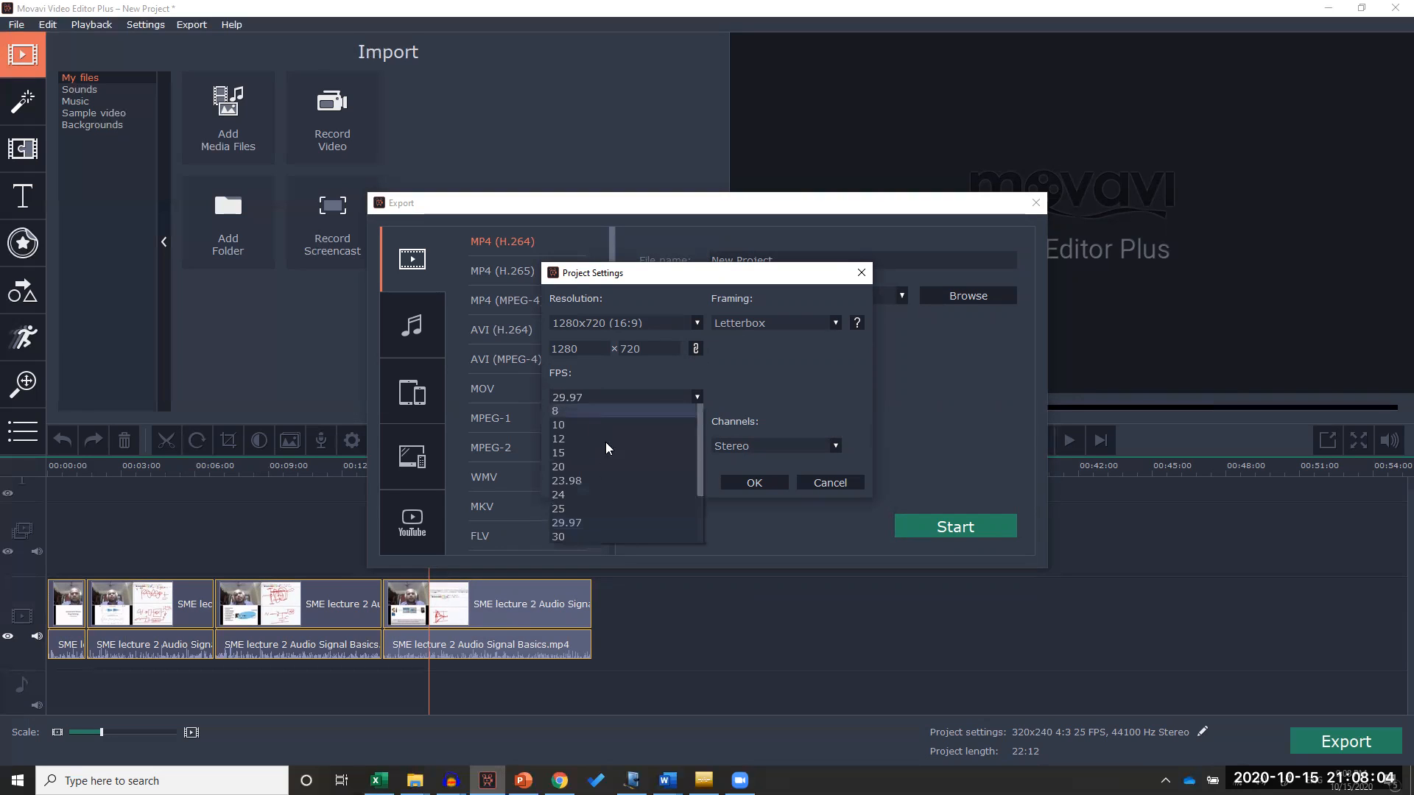
{"action": "left_click", "coordinate": [594, 509]}
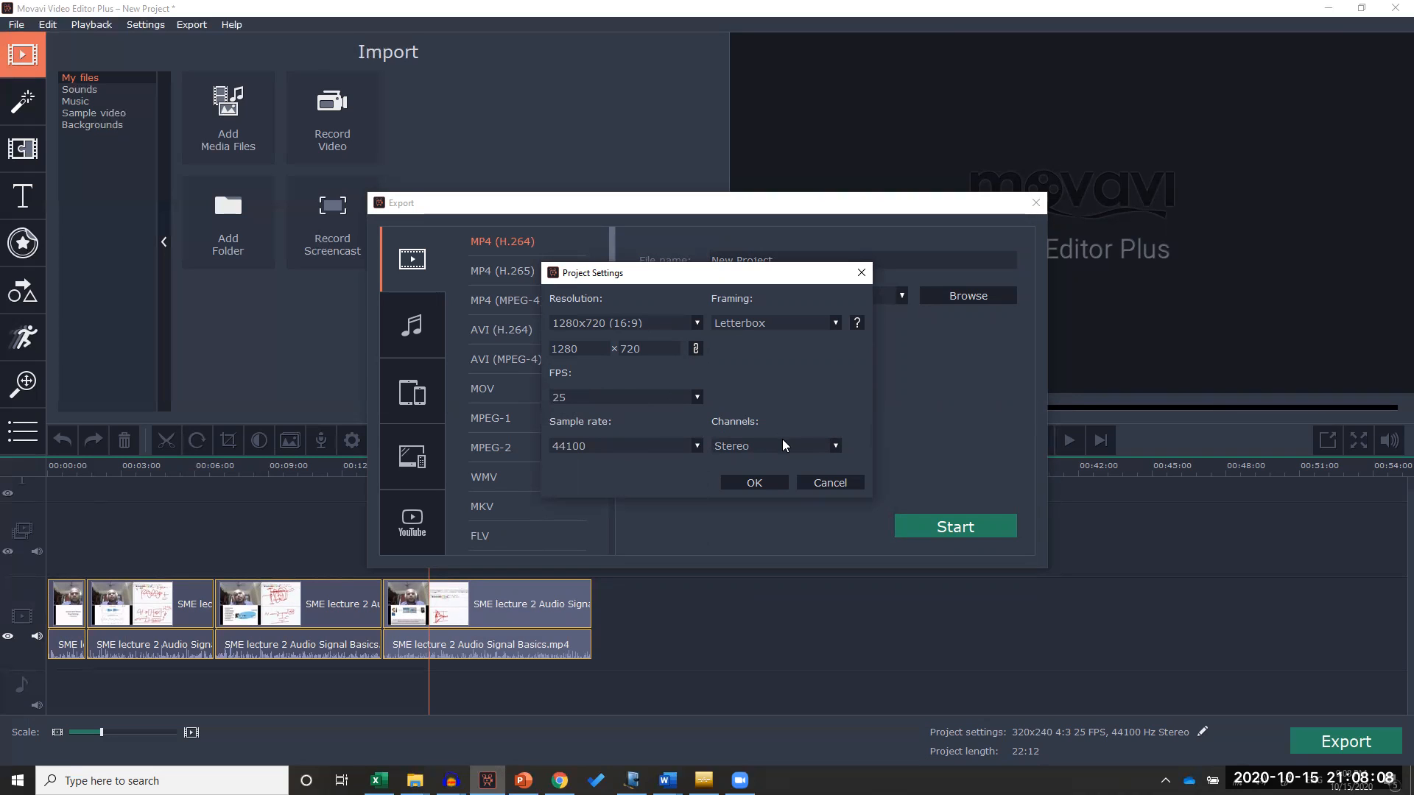
{"action": "left_click", "coordinate": [763, 482]}
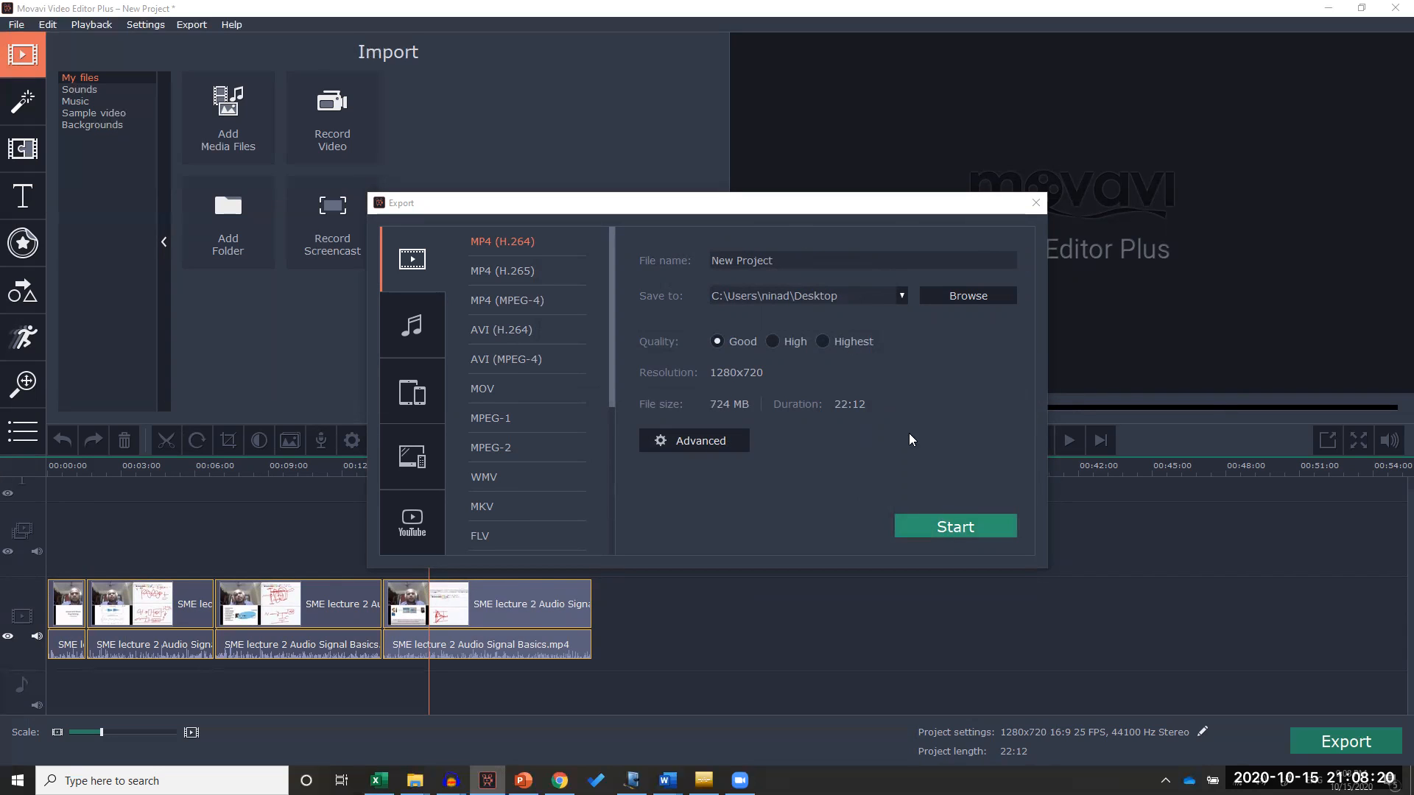
Check the available save folders and name the export file lect1
{"action": "left_click", "coordinate": [901, 296]}
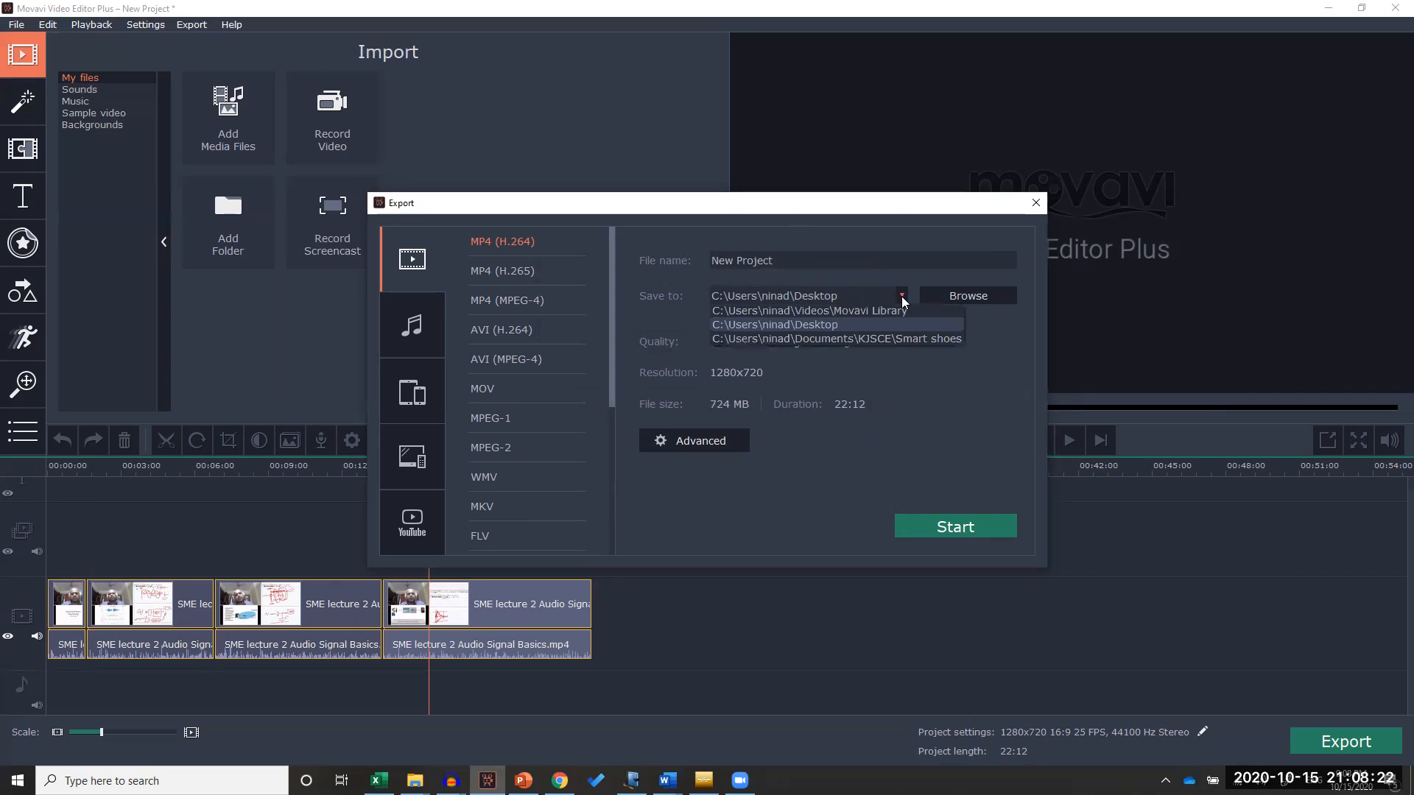
{"action": "left_click", "coordinate": [803, 271]}
{"action": "left_click_drag", "start_coordinate": [802, 271], "coordinate": [685, 273]}
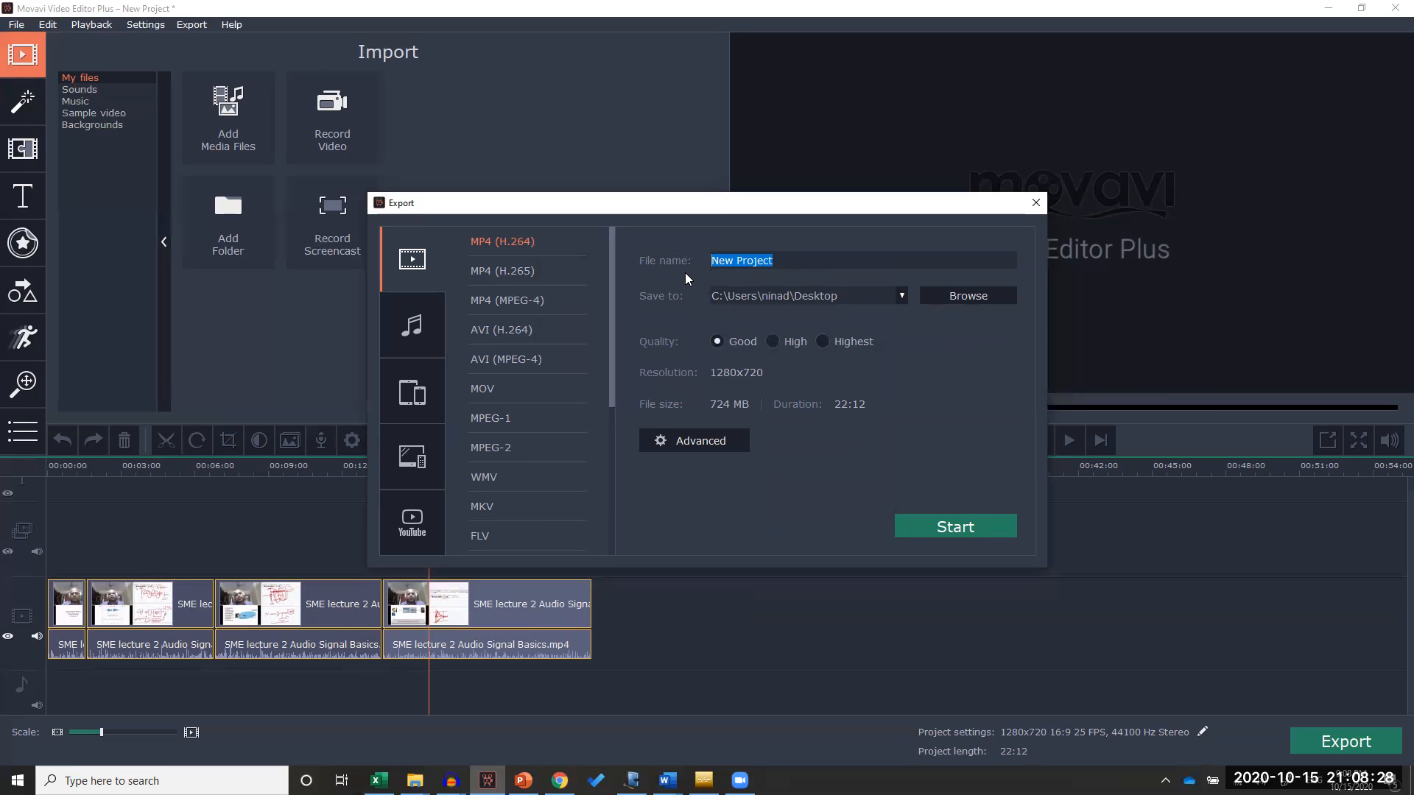
{"action": "type", "text": "lect1"}
Start exporting the video, cancel the saving process and close the export settings
{"action": "left_click", "coordinate": [951, 529]}
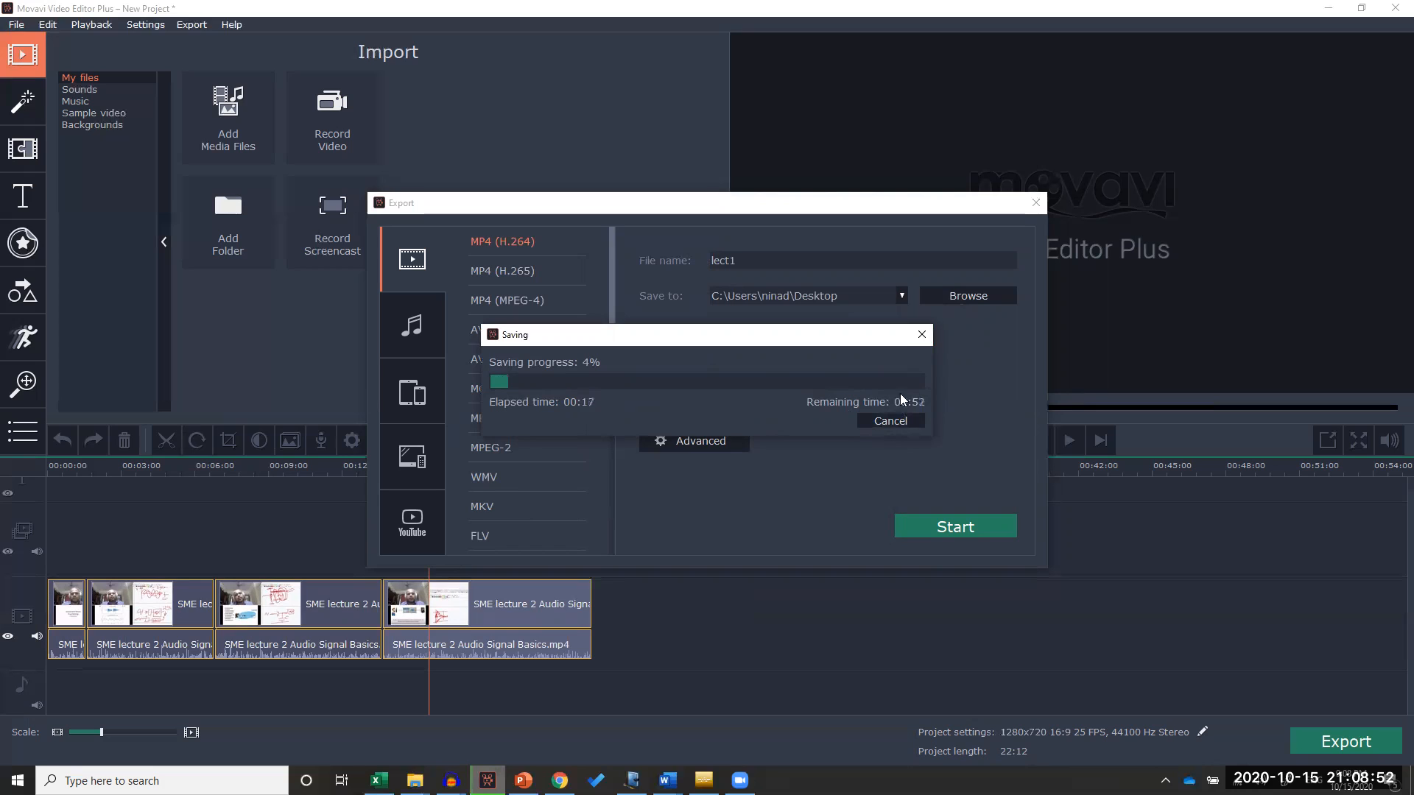
{"action": "left_click", "coordinate": [920, 336]}
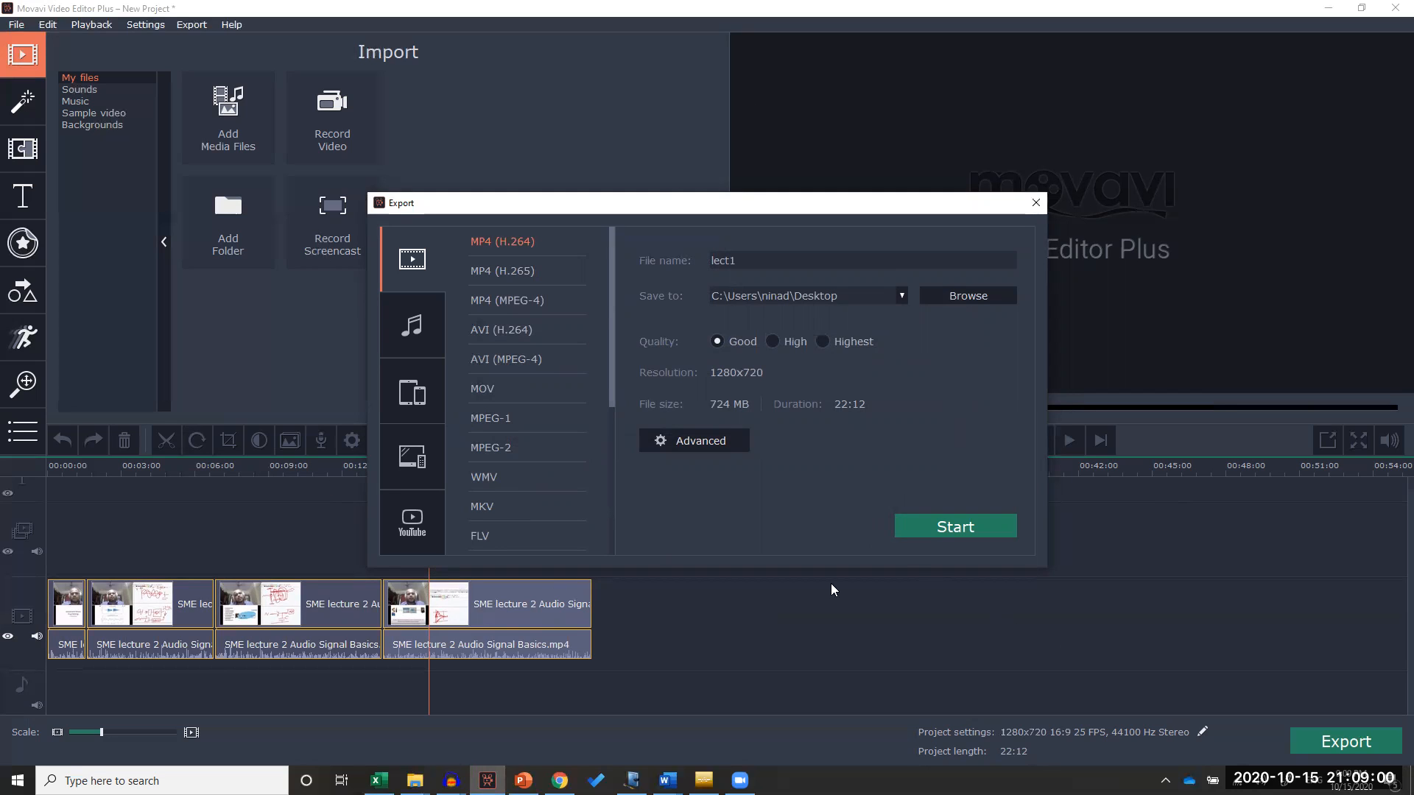
{"action": "left_click", "coordinate": [1035, 205]}
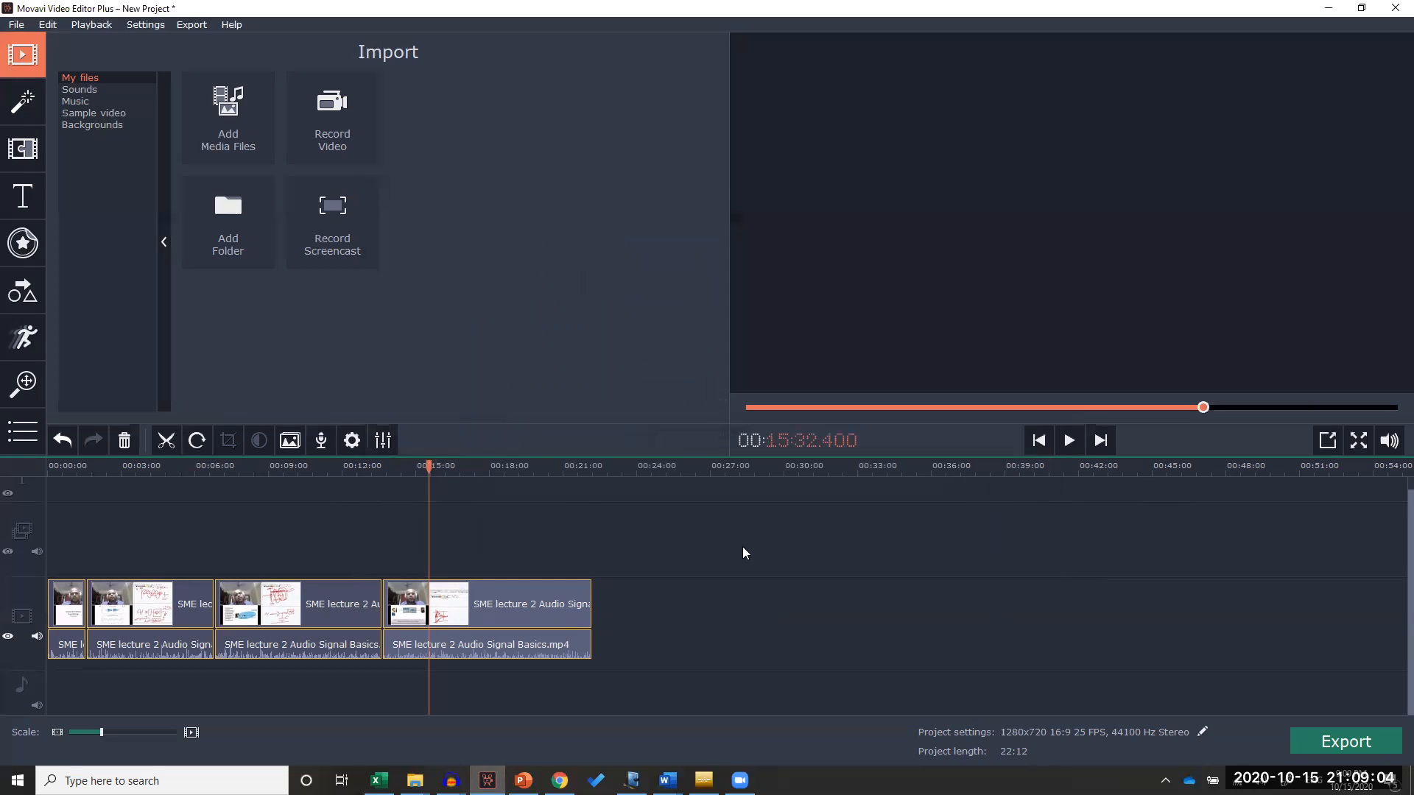